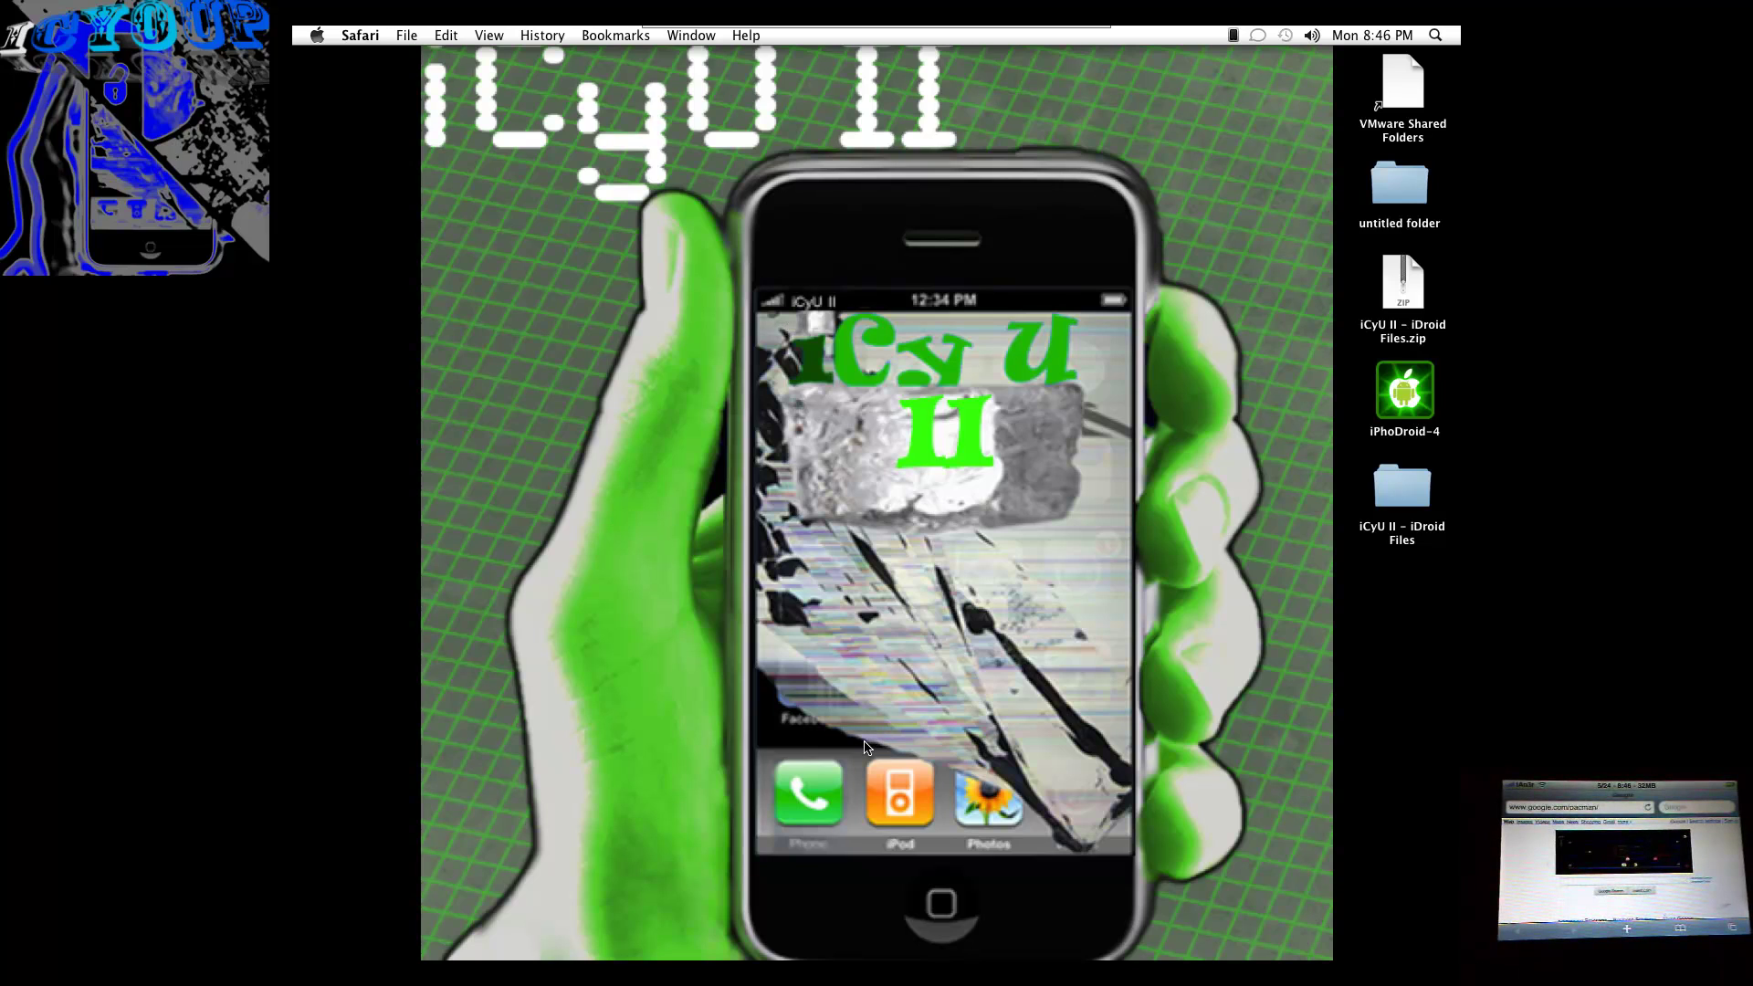
- Launch Cyberduck and open an SFTP connection to the iPhone at 192.168.1.4
mouse_move(911, 950)
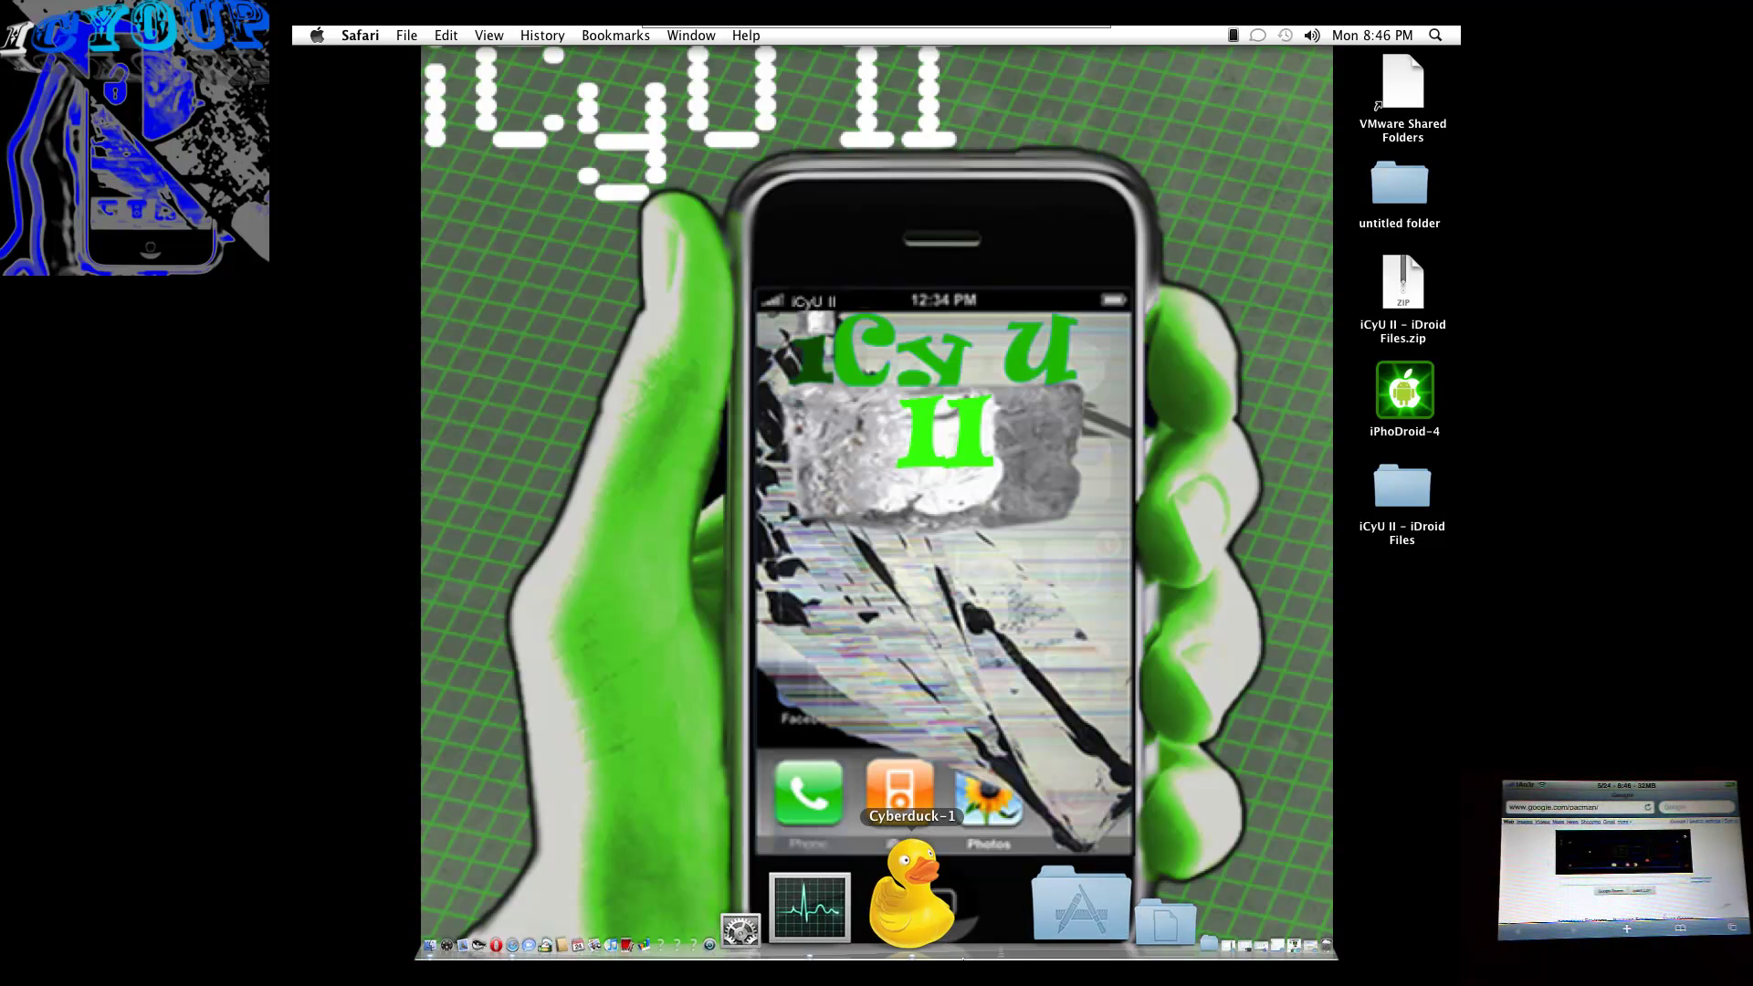
click(911, 900)
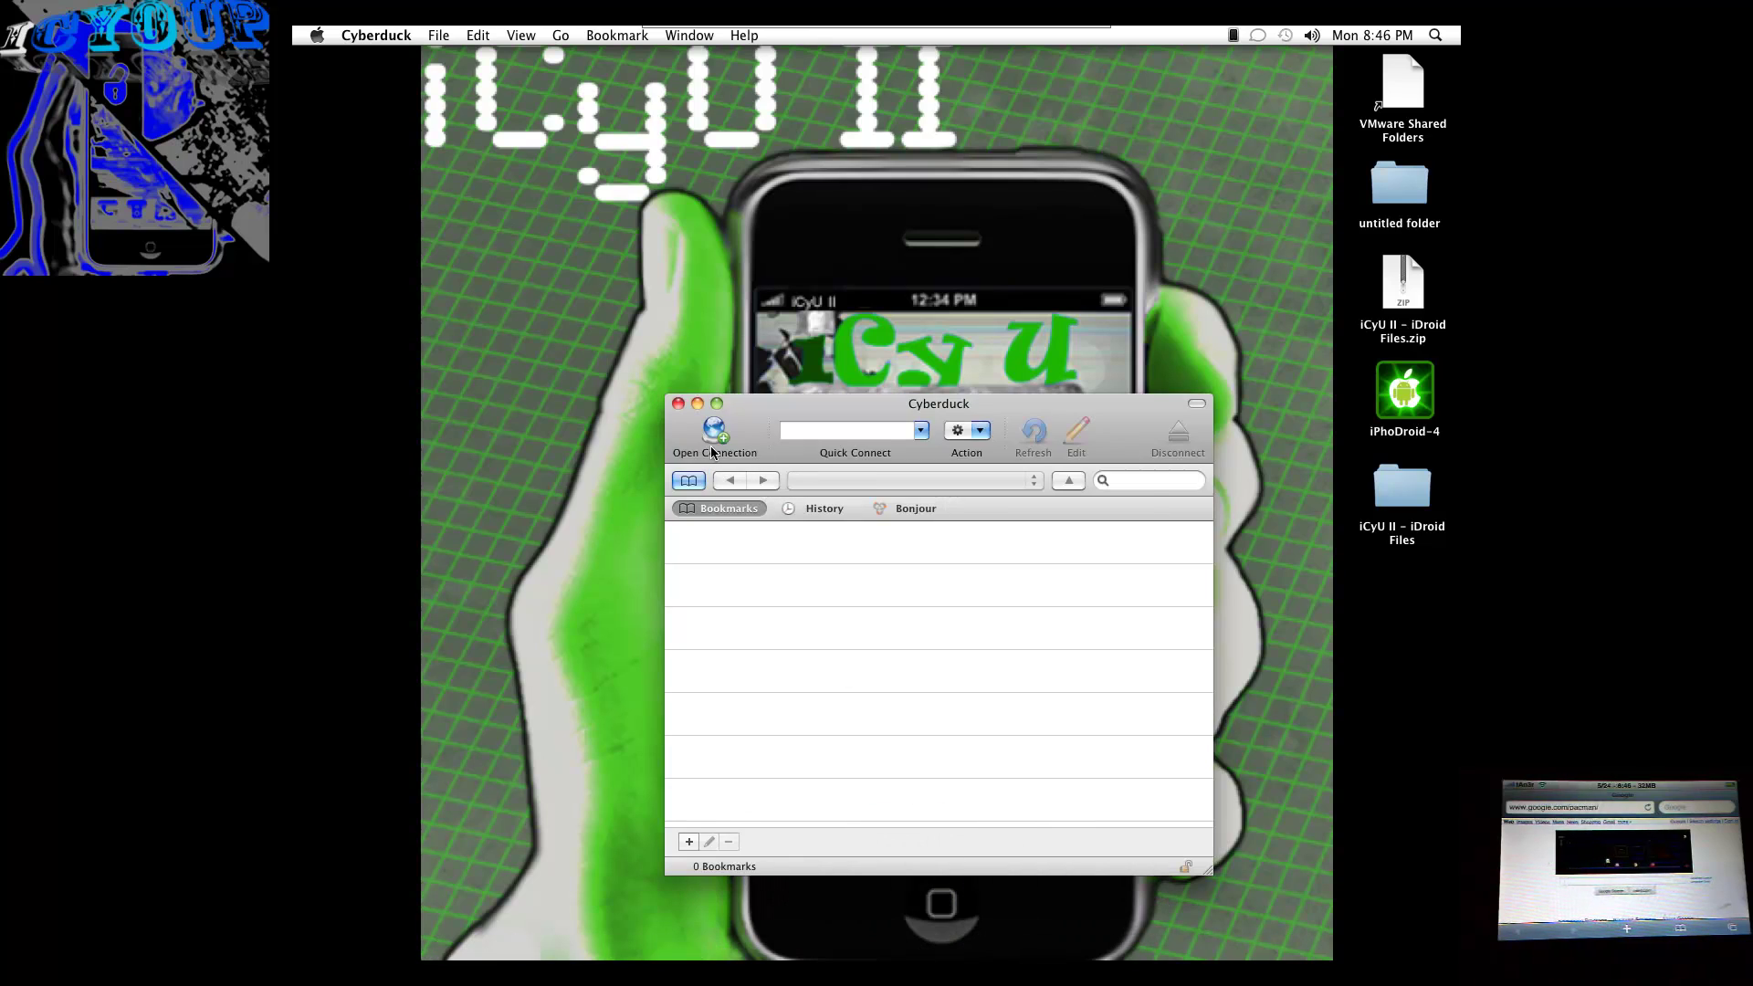
click(713, 431)
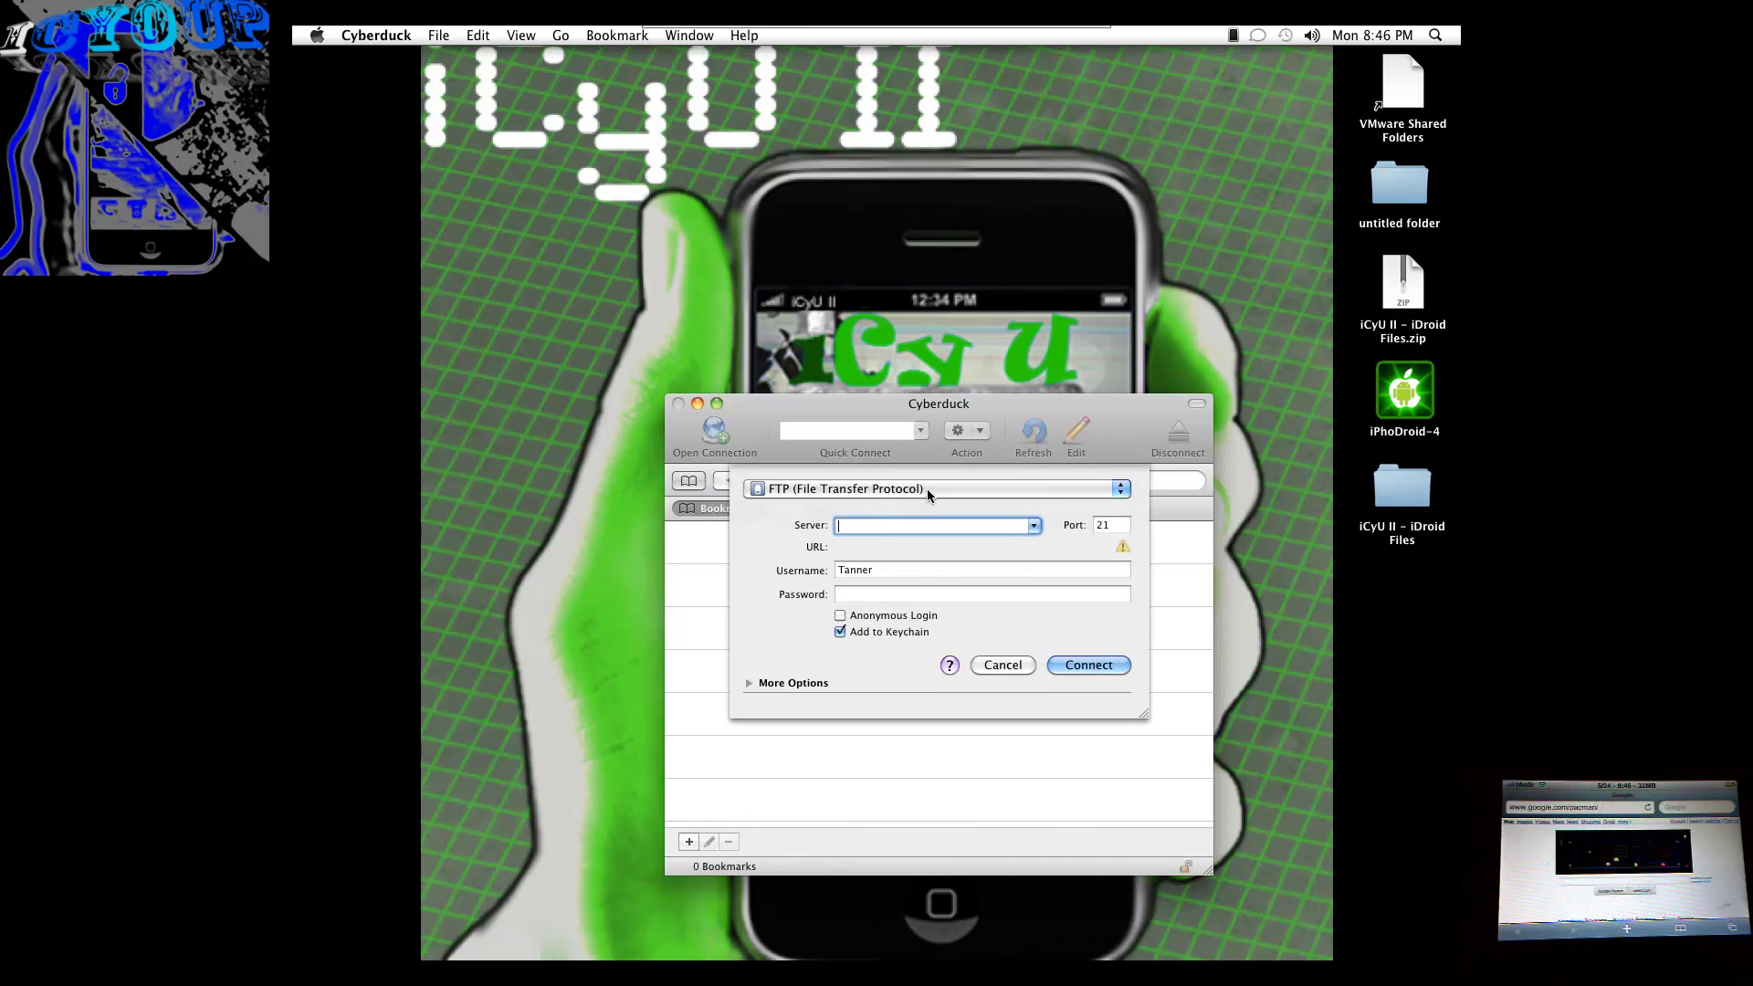
click(928, 494)
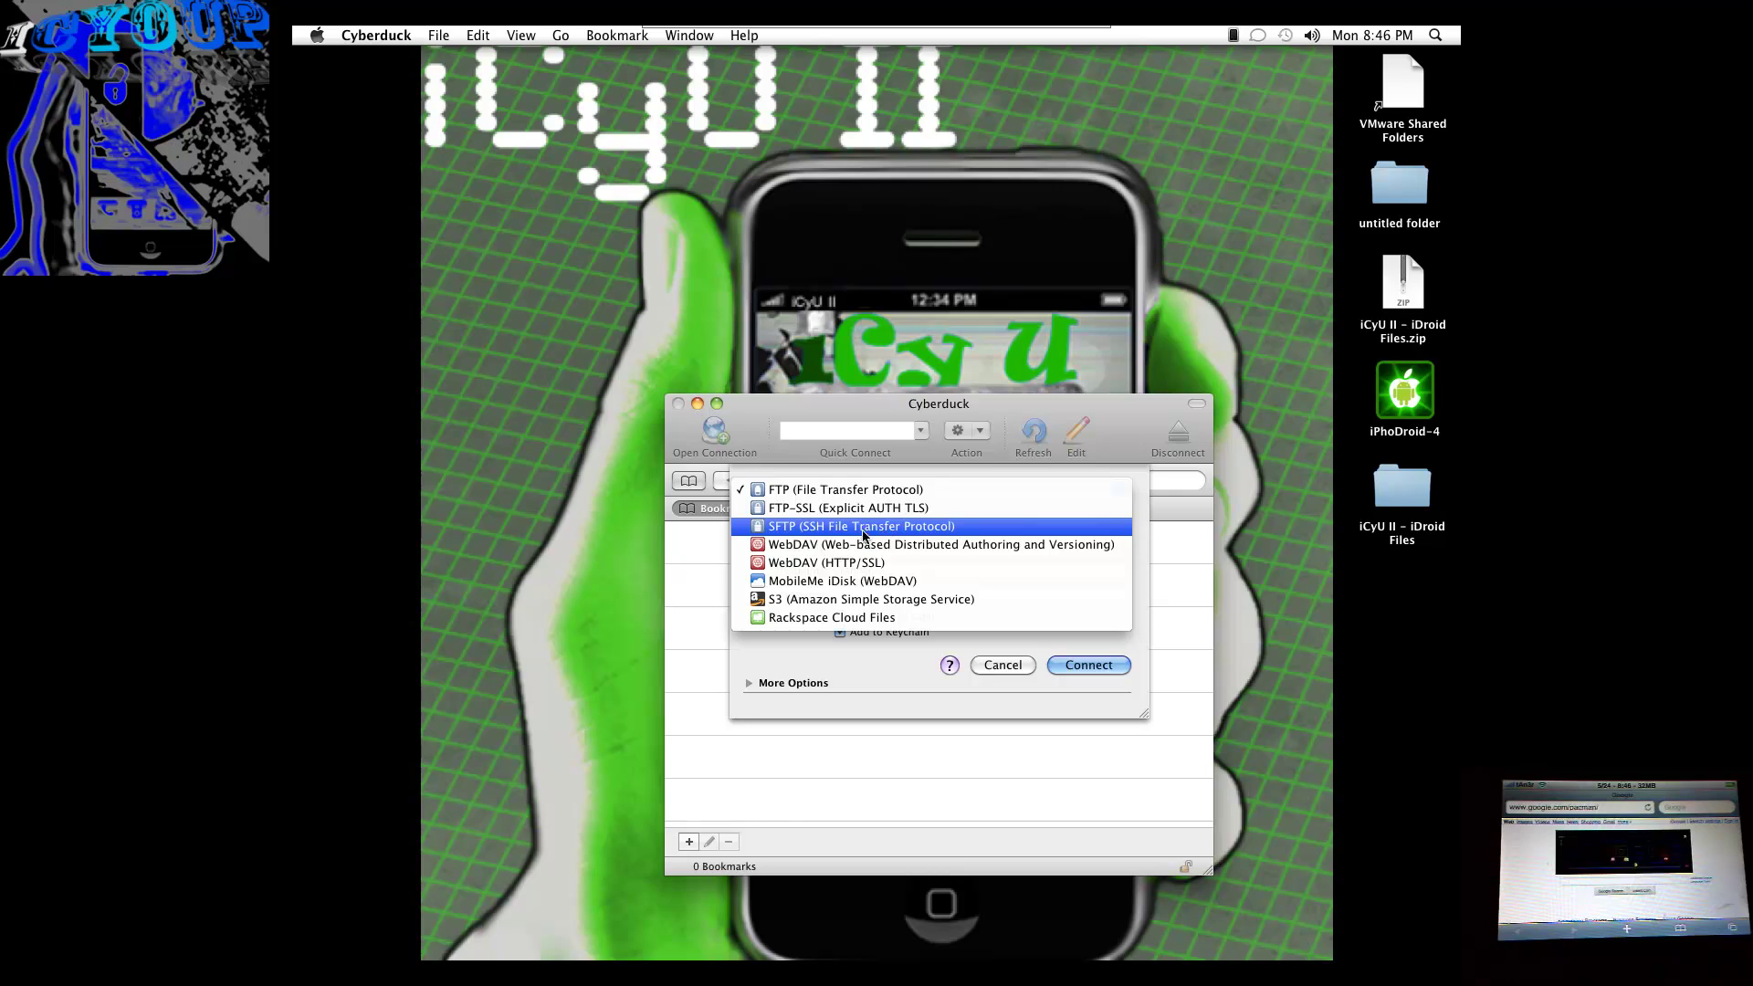
click(863, 528)
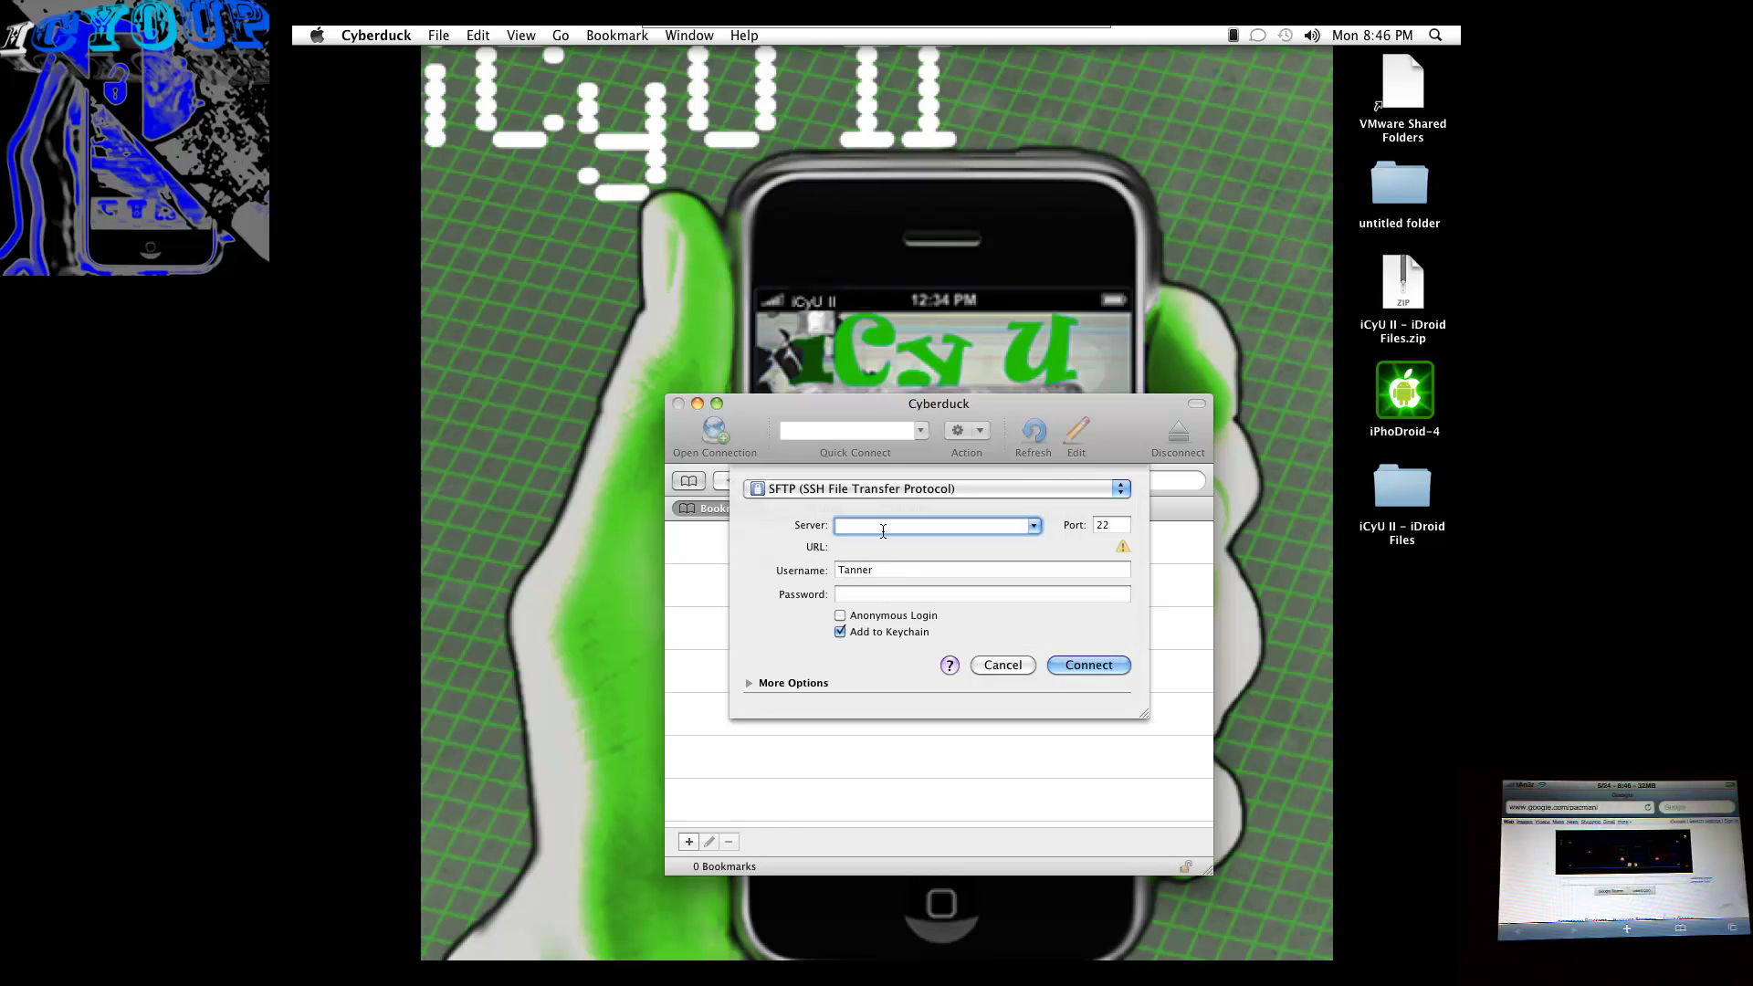
text(192.168.1.4)
key(Return)
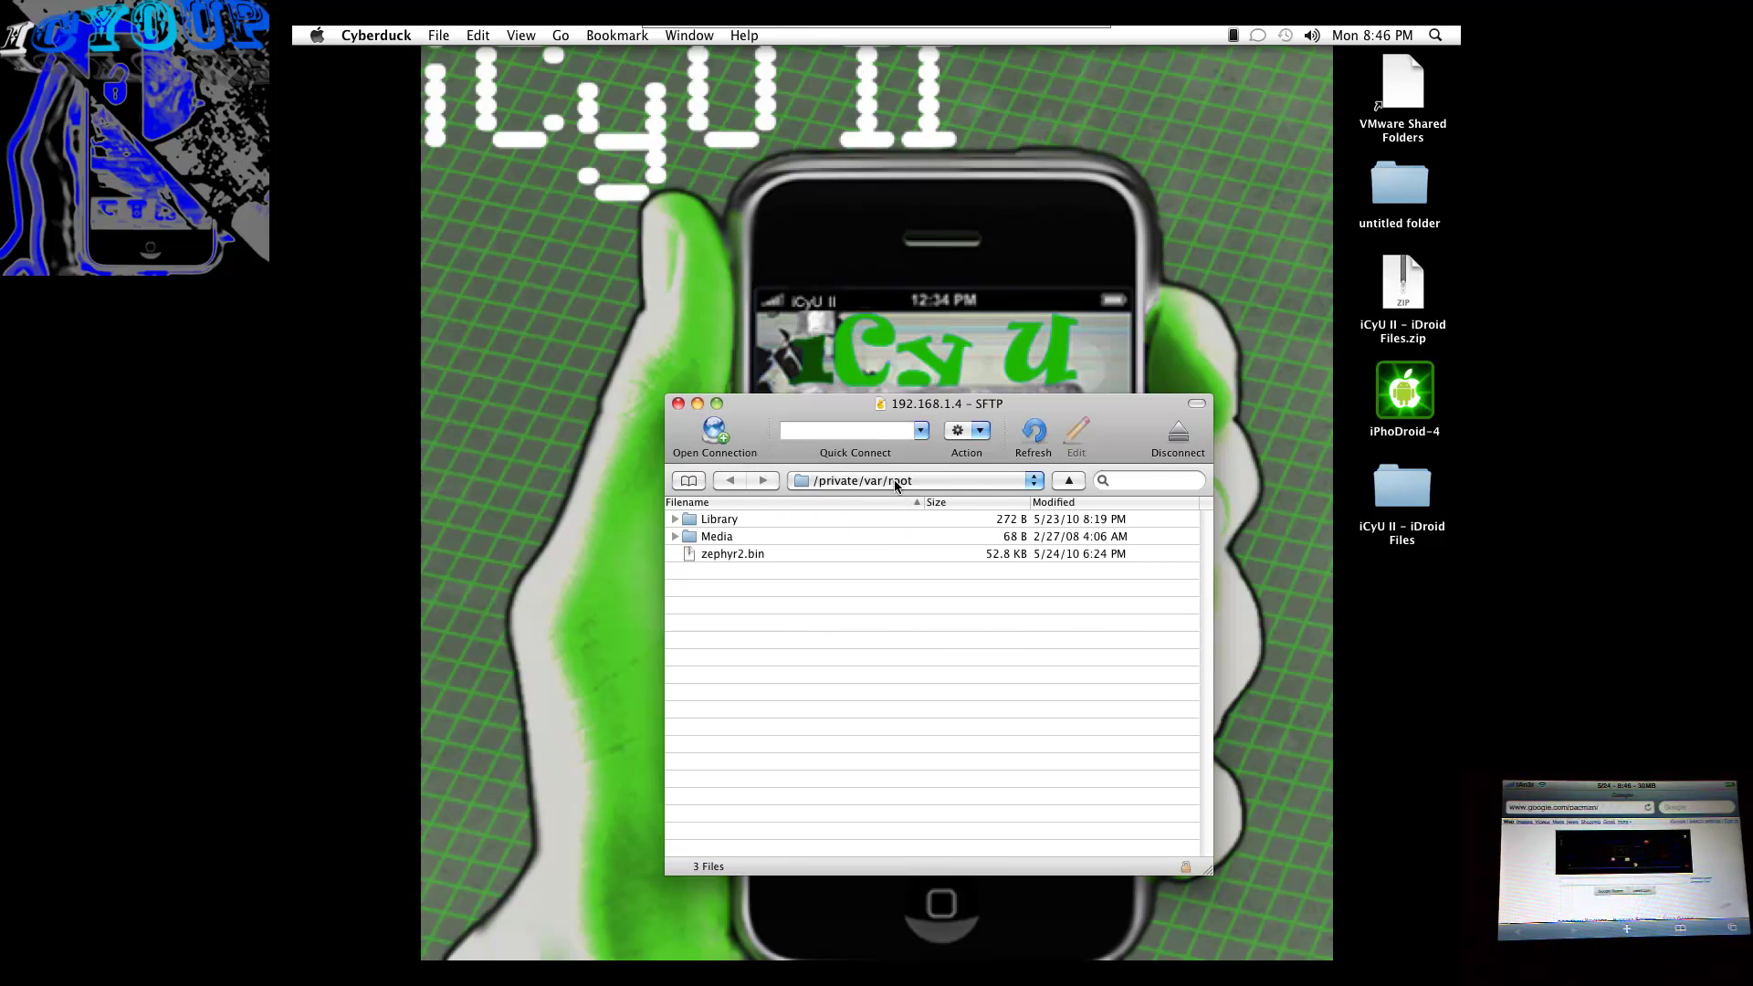
- Browse to the iPhone's root folder / and move the browser window up and left
click(1023, 483)
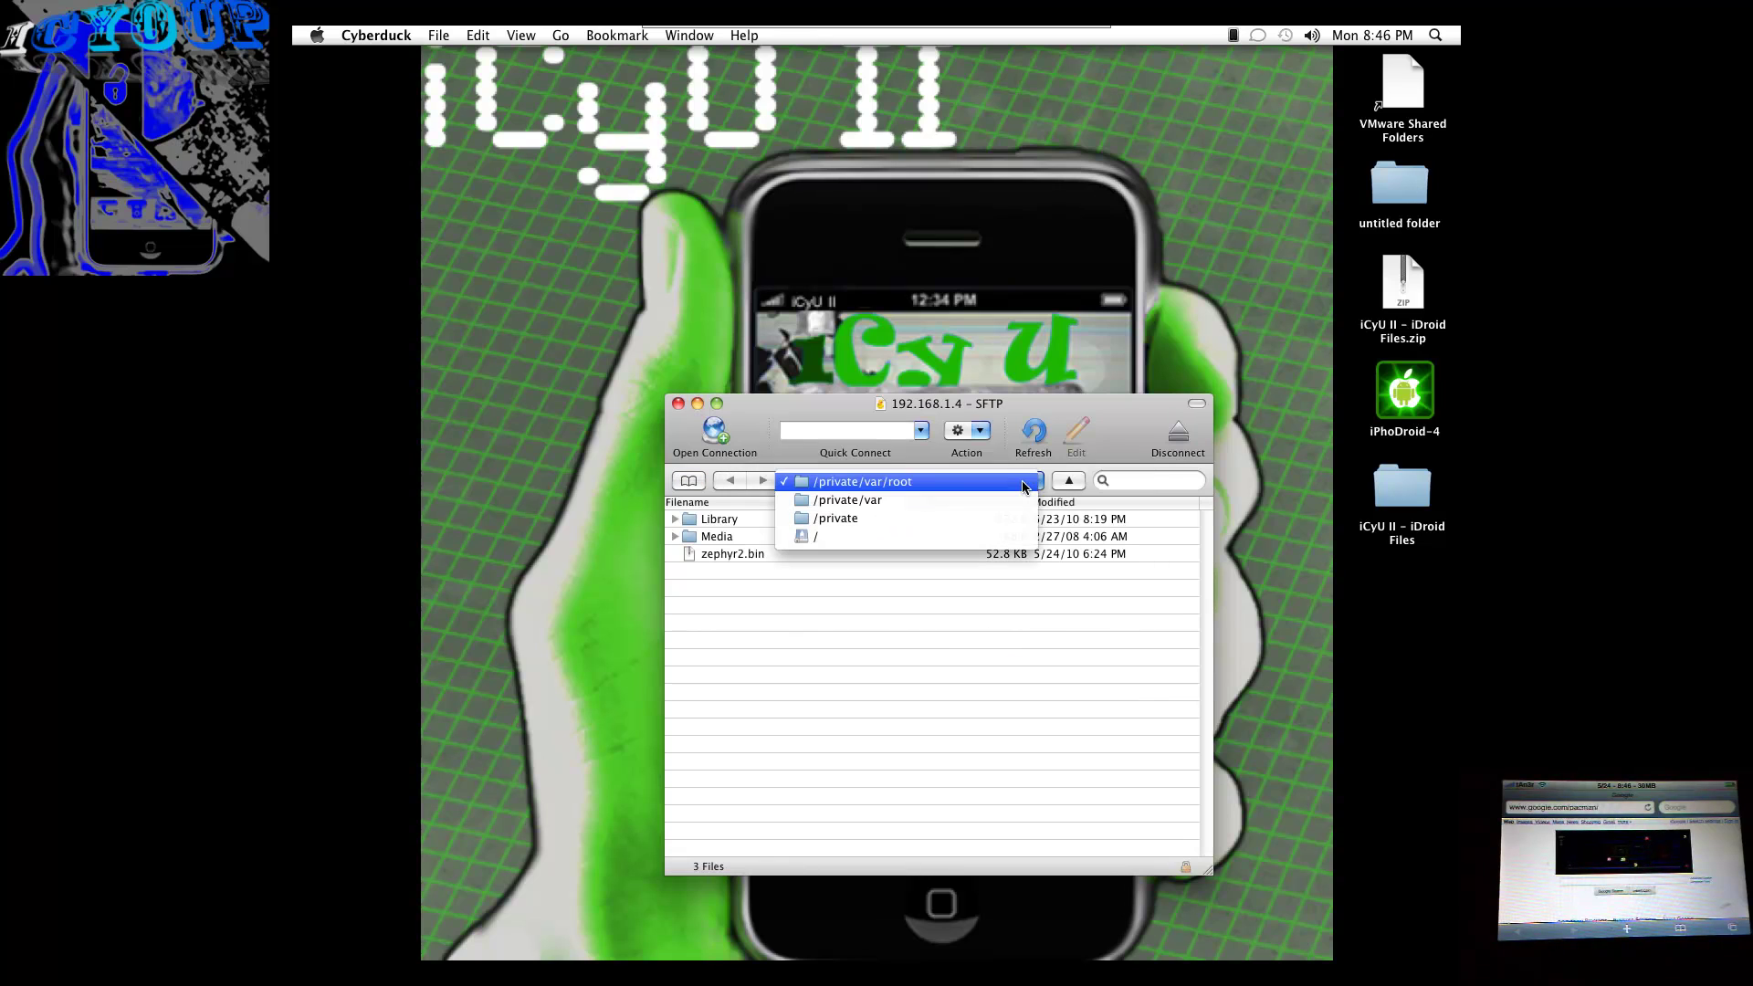
click(814, 539)
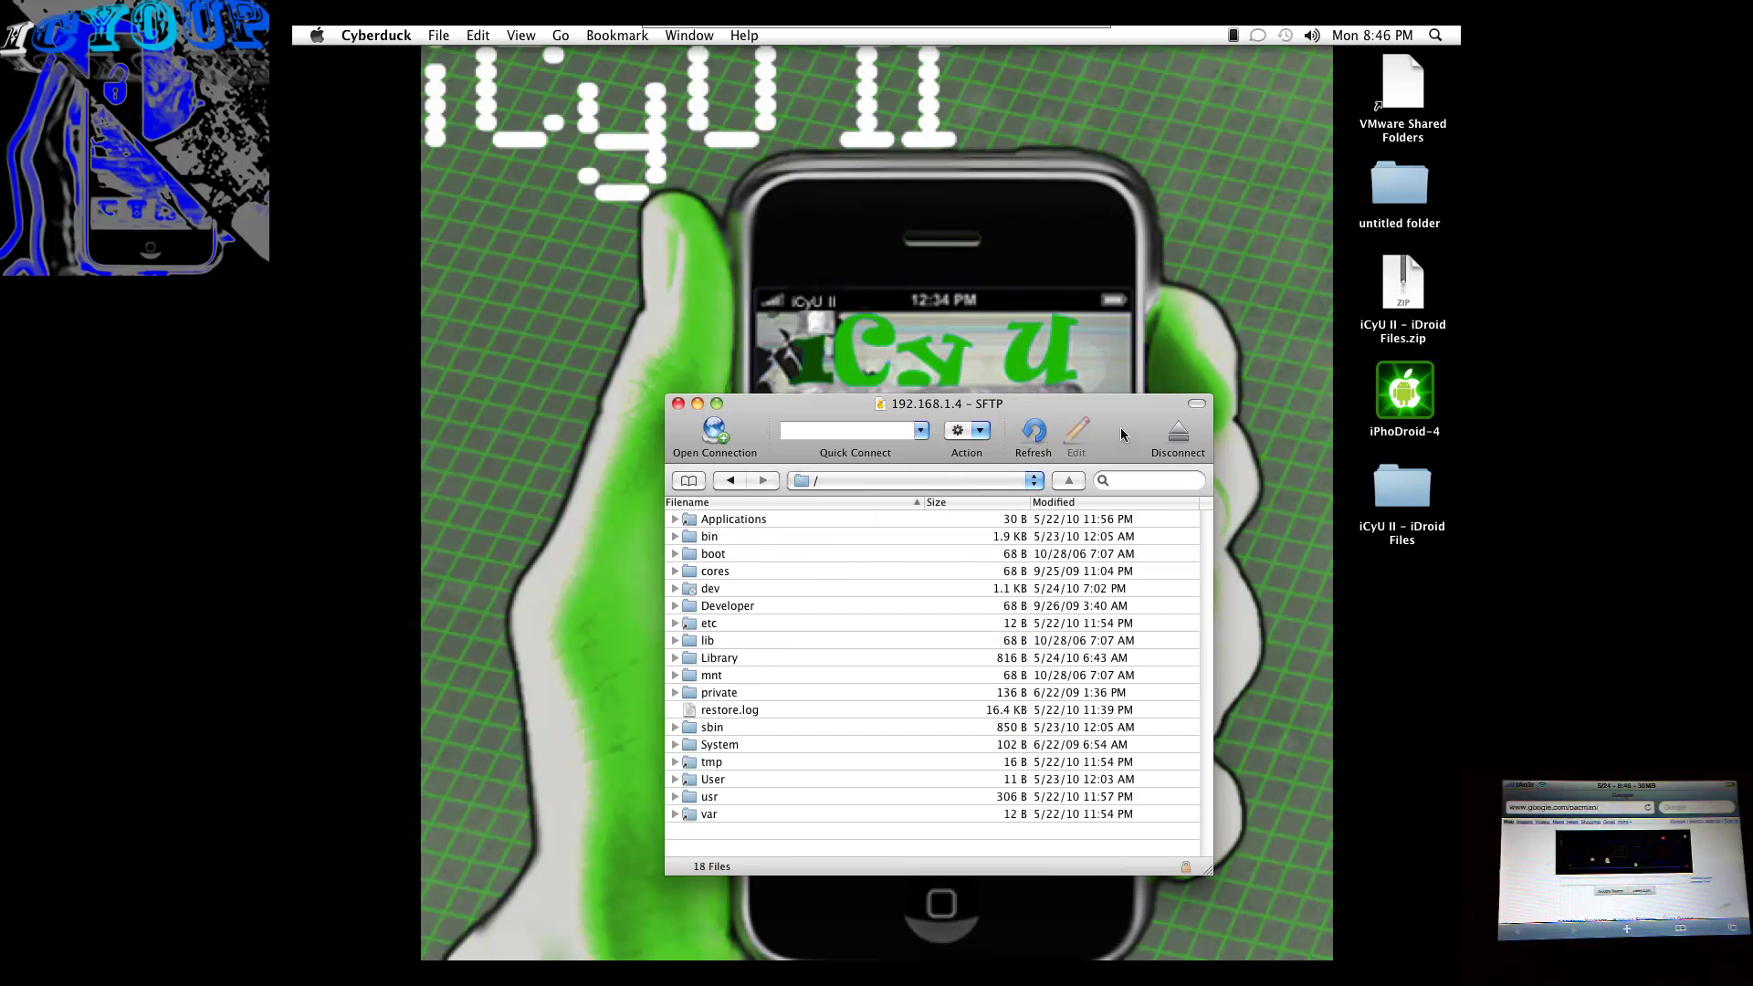
drag(1010, 401, 830, 257)
- Upload the seven iCyU II - iDroid Files to the iPhone, skipping the already uploaded file
double_click(1415, 509)
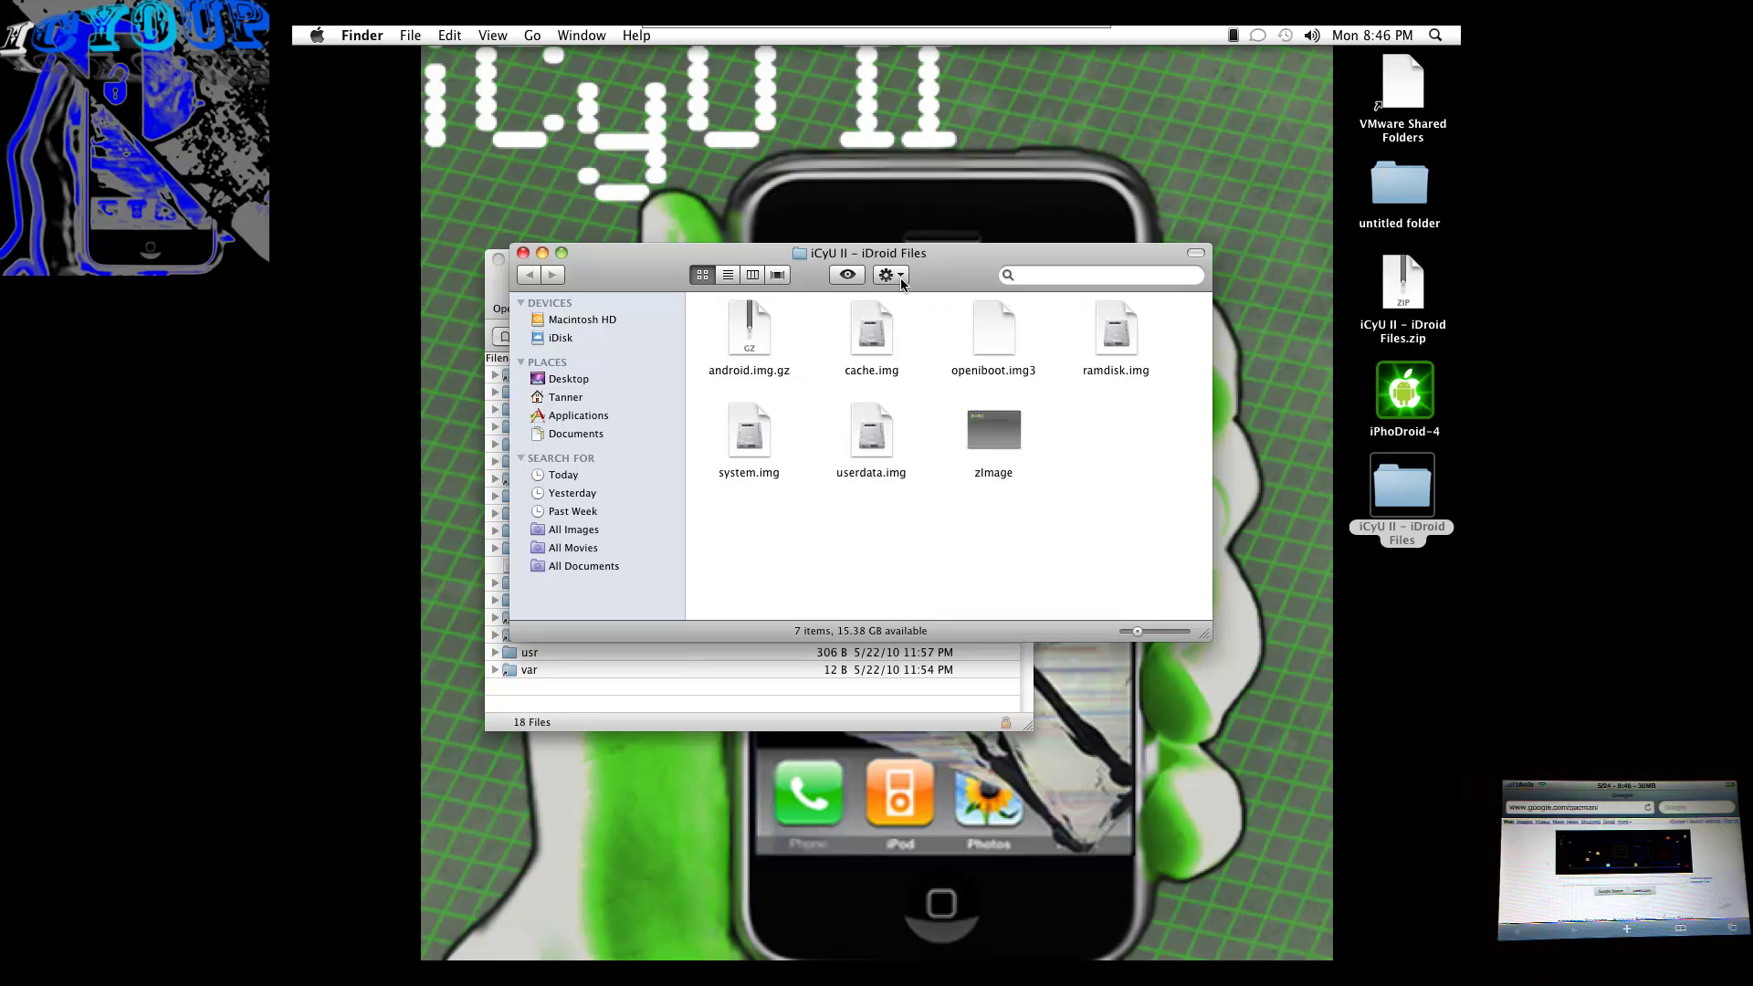
drag(913, 266, 1026, 482)
key(super+a)
drag(921, 502, 1061, 581)
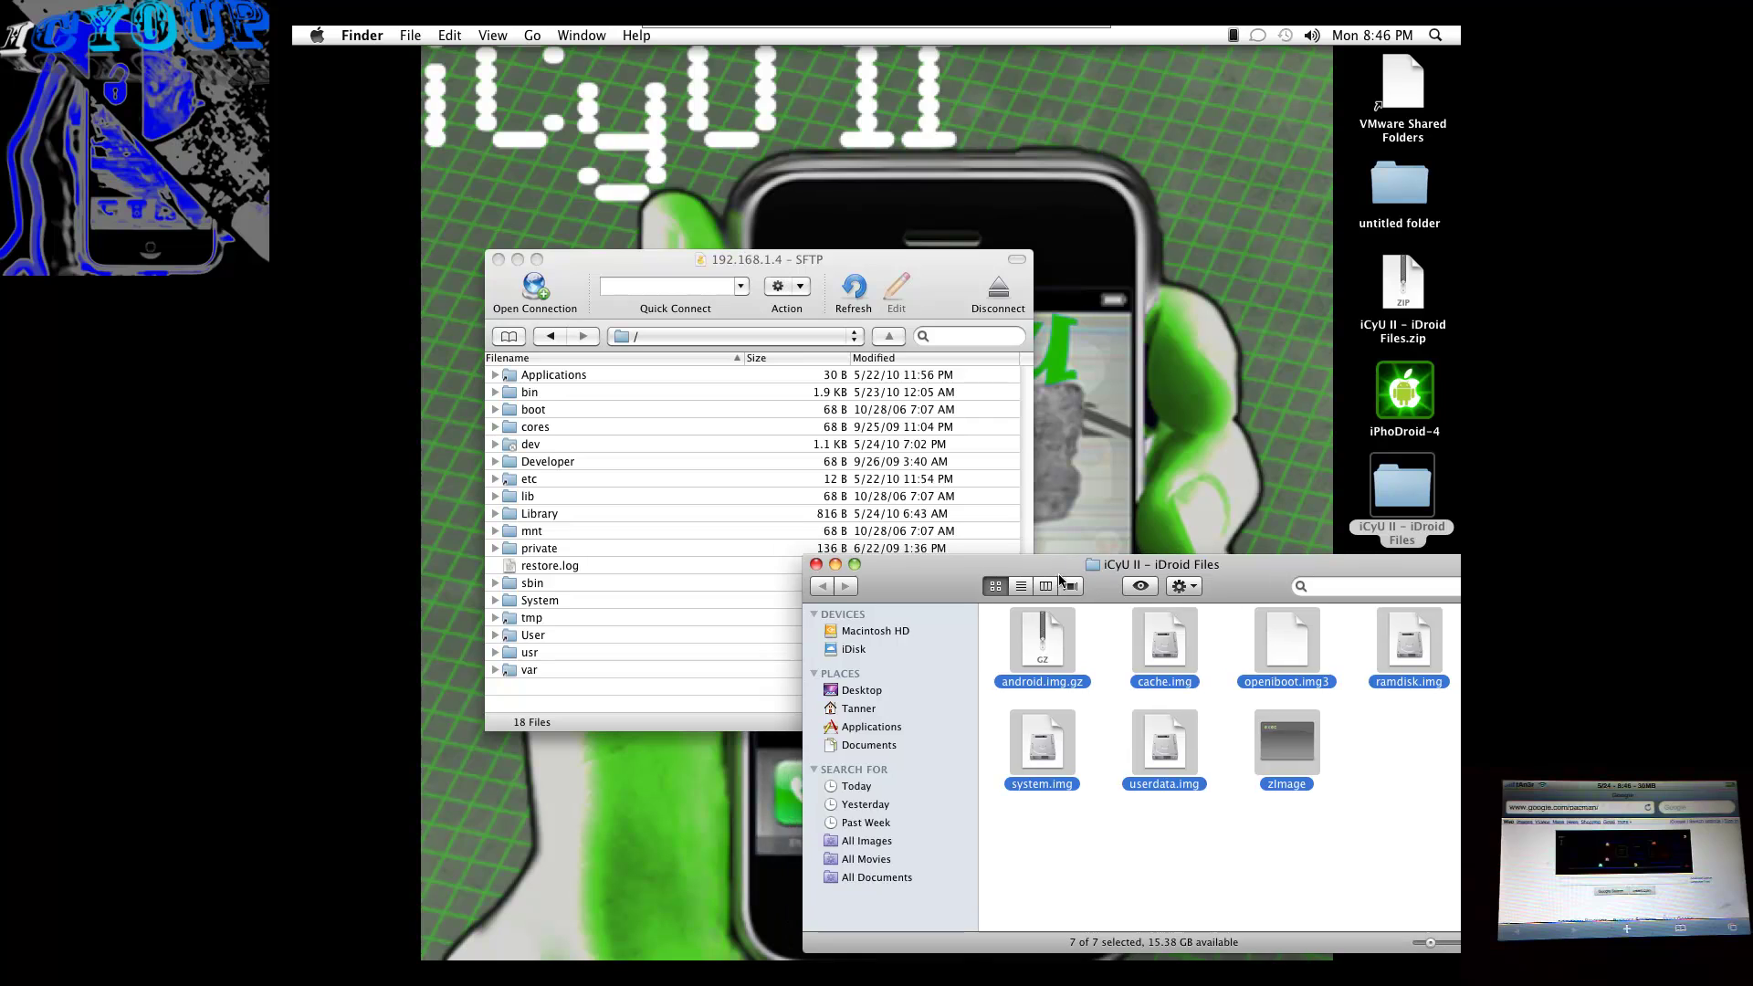
drag(1162, 640, 546, 673)
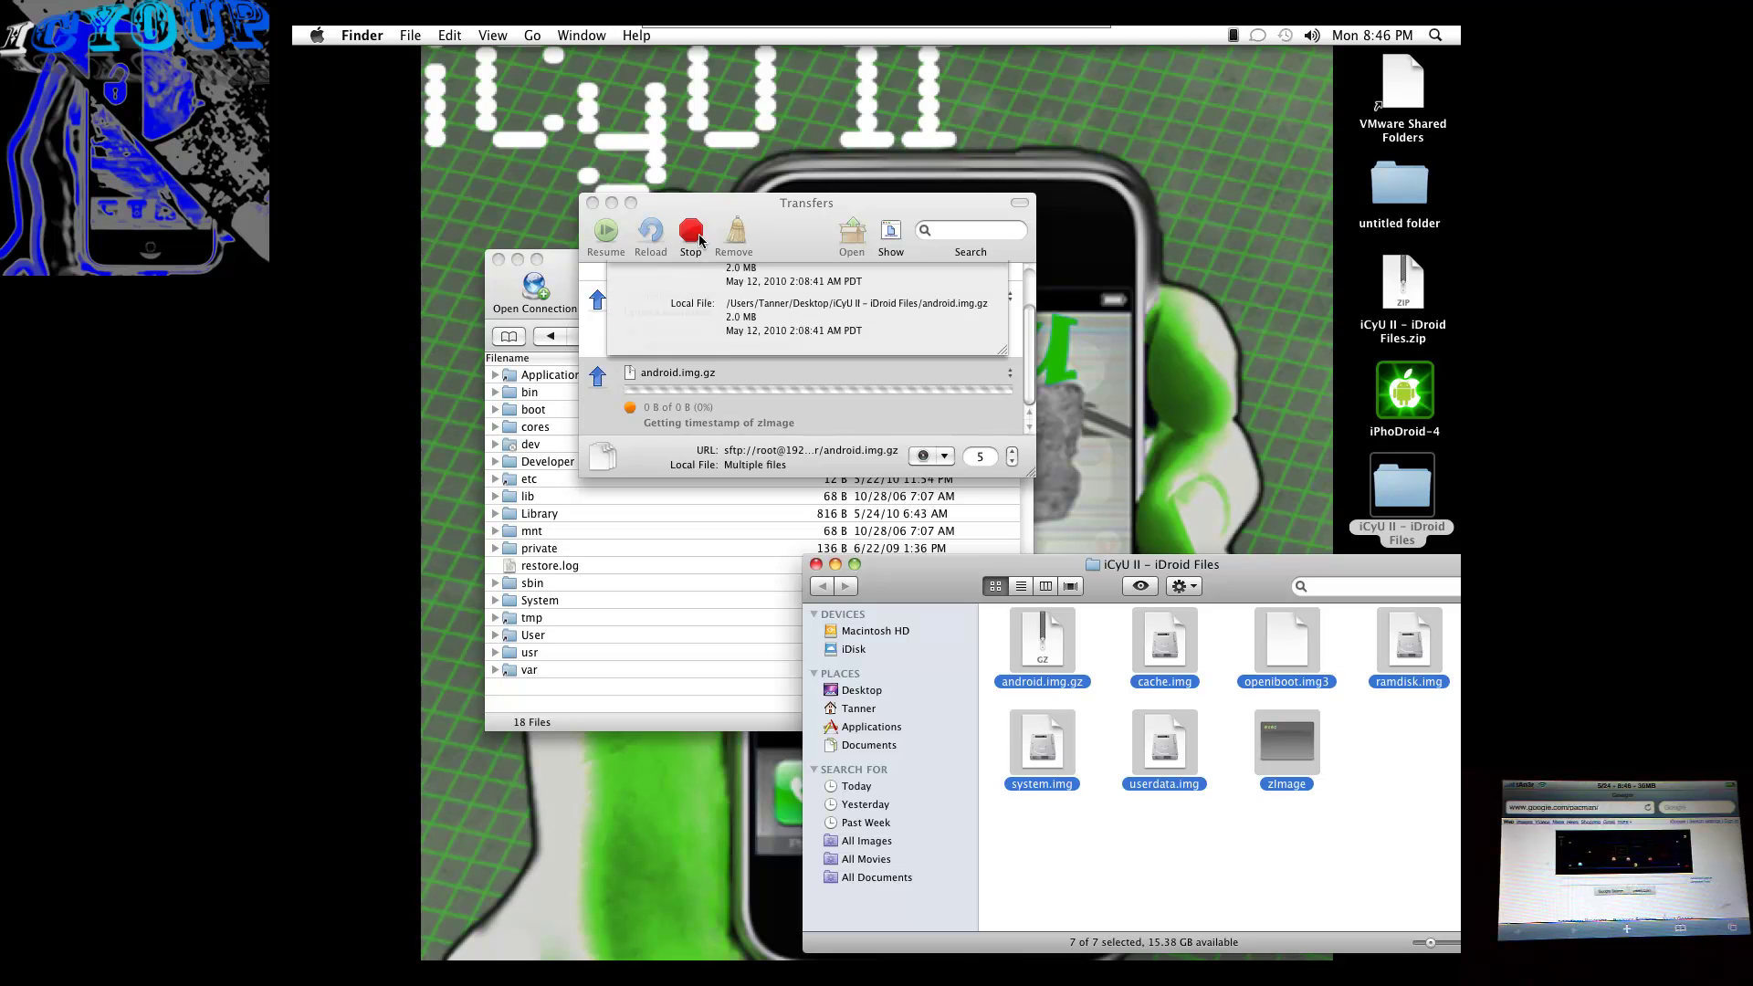
click(862, 479)
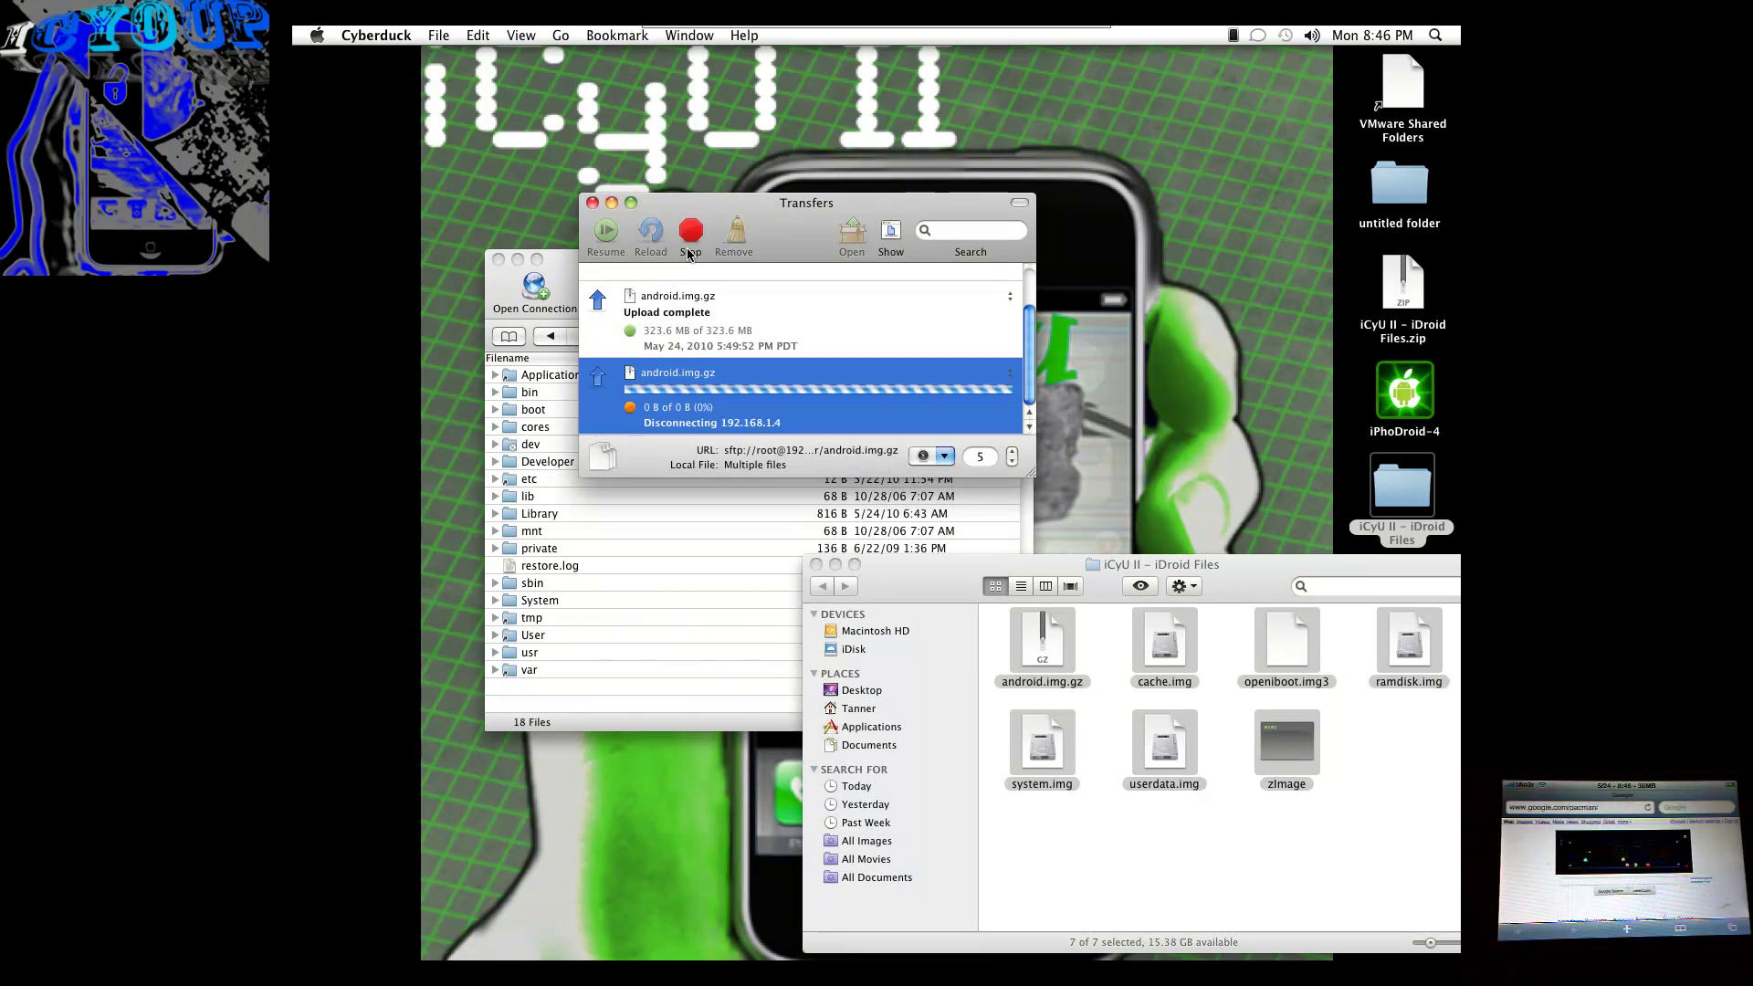
- Close the transfers, iDroid Files and SFTP browser windows
click(613, 203)
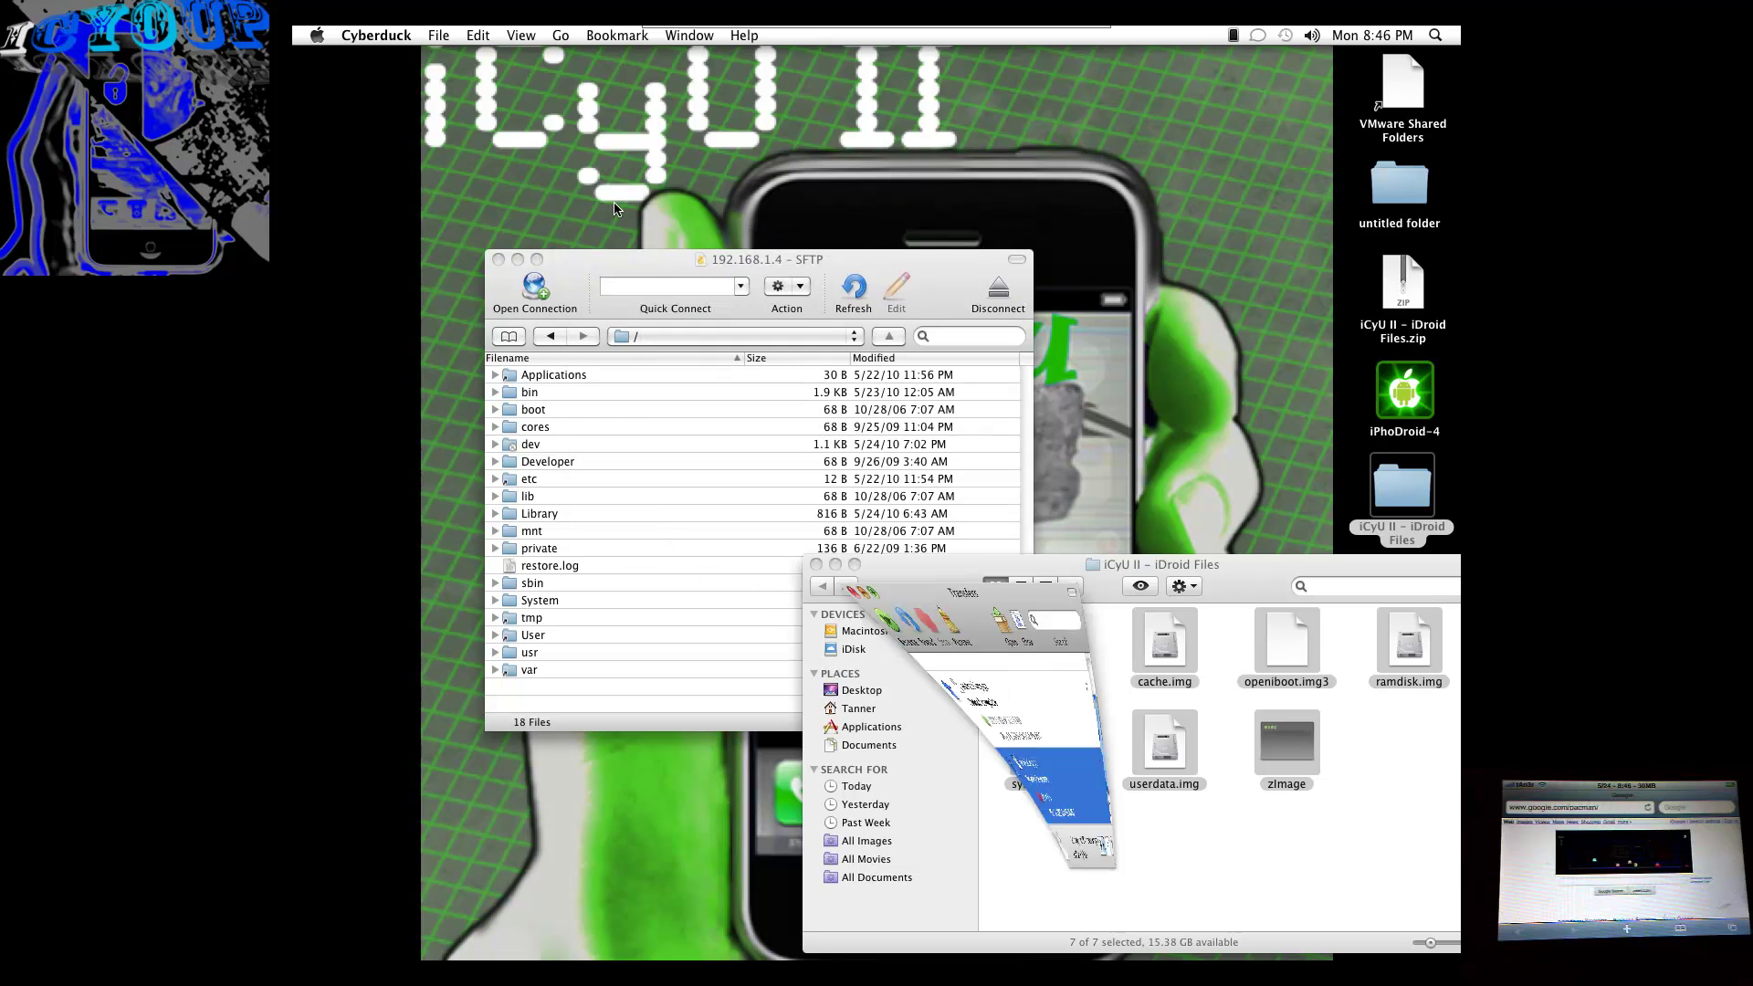
click(1061, 568)
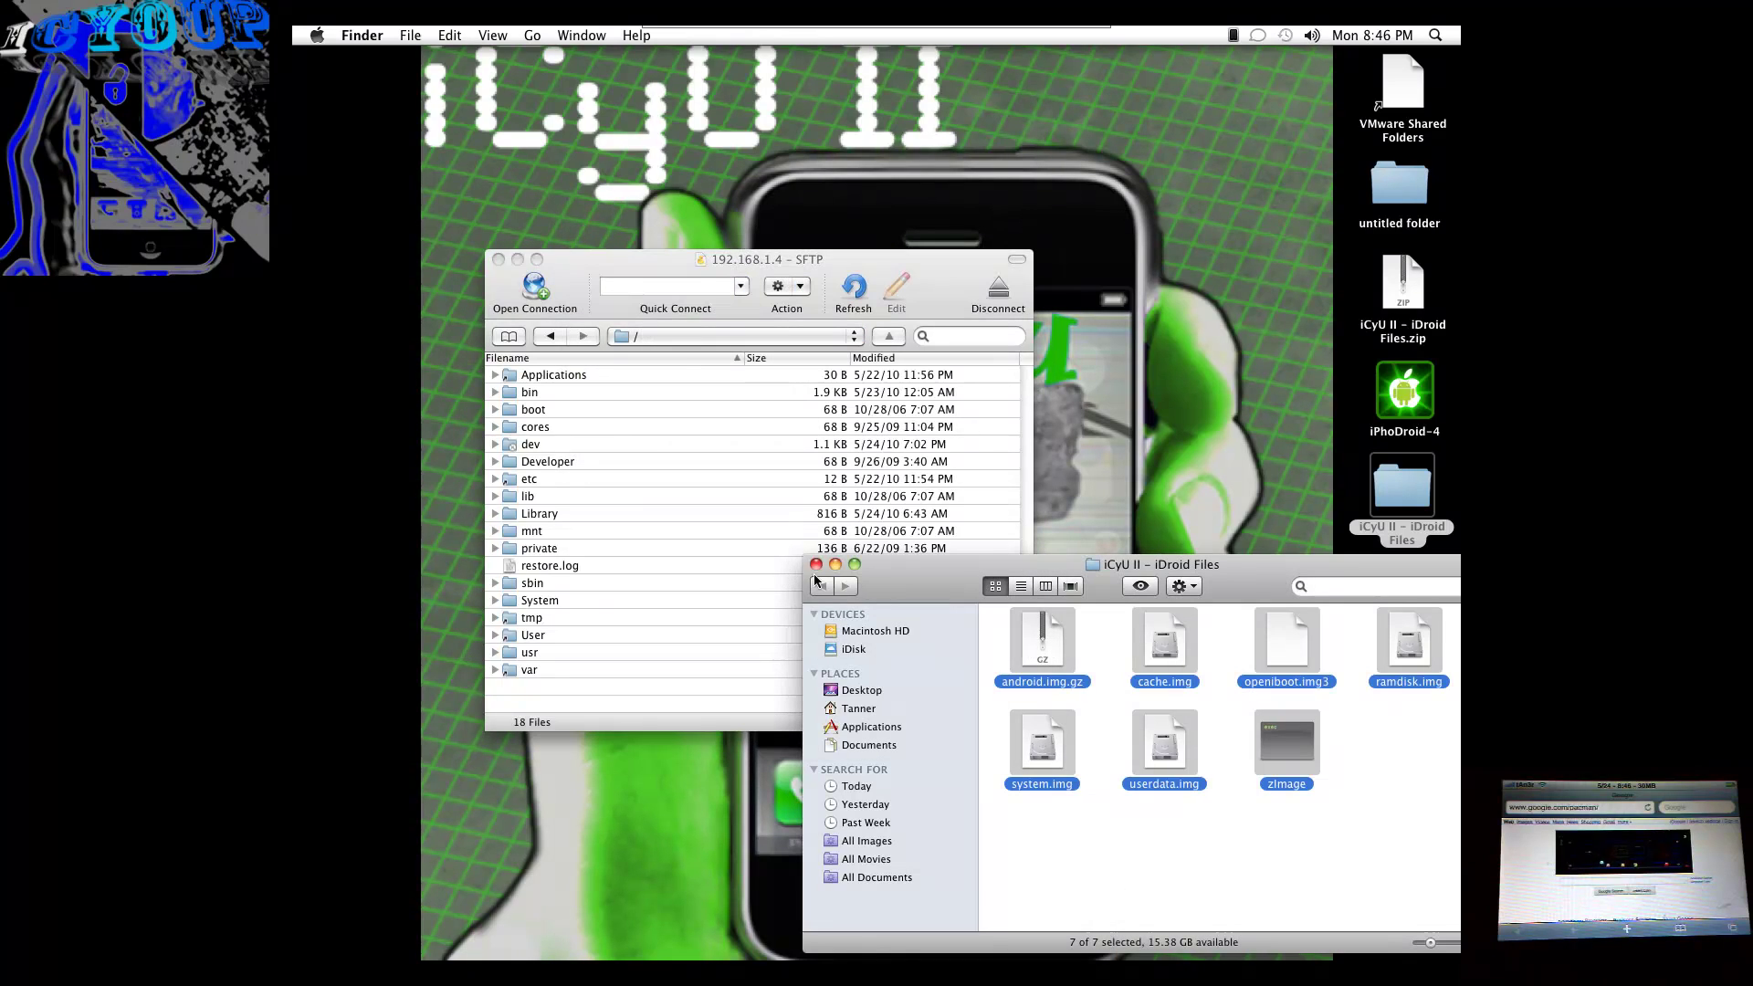
click(813, 566)
click(499, 261)
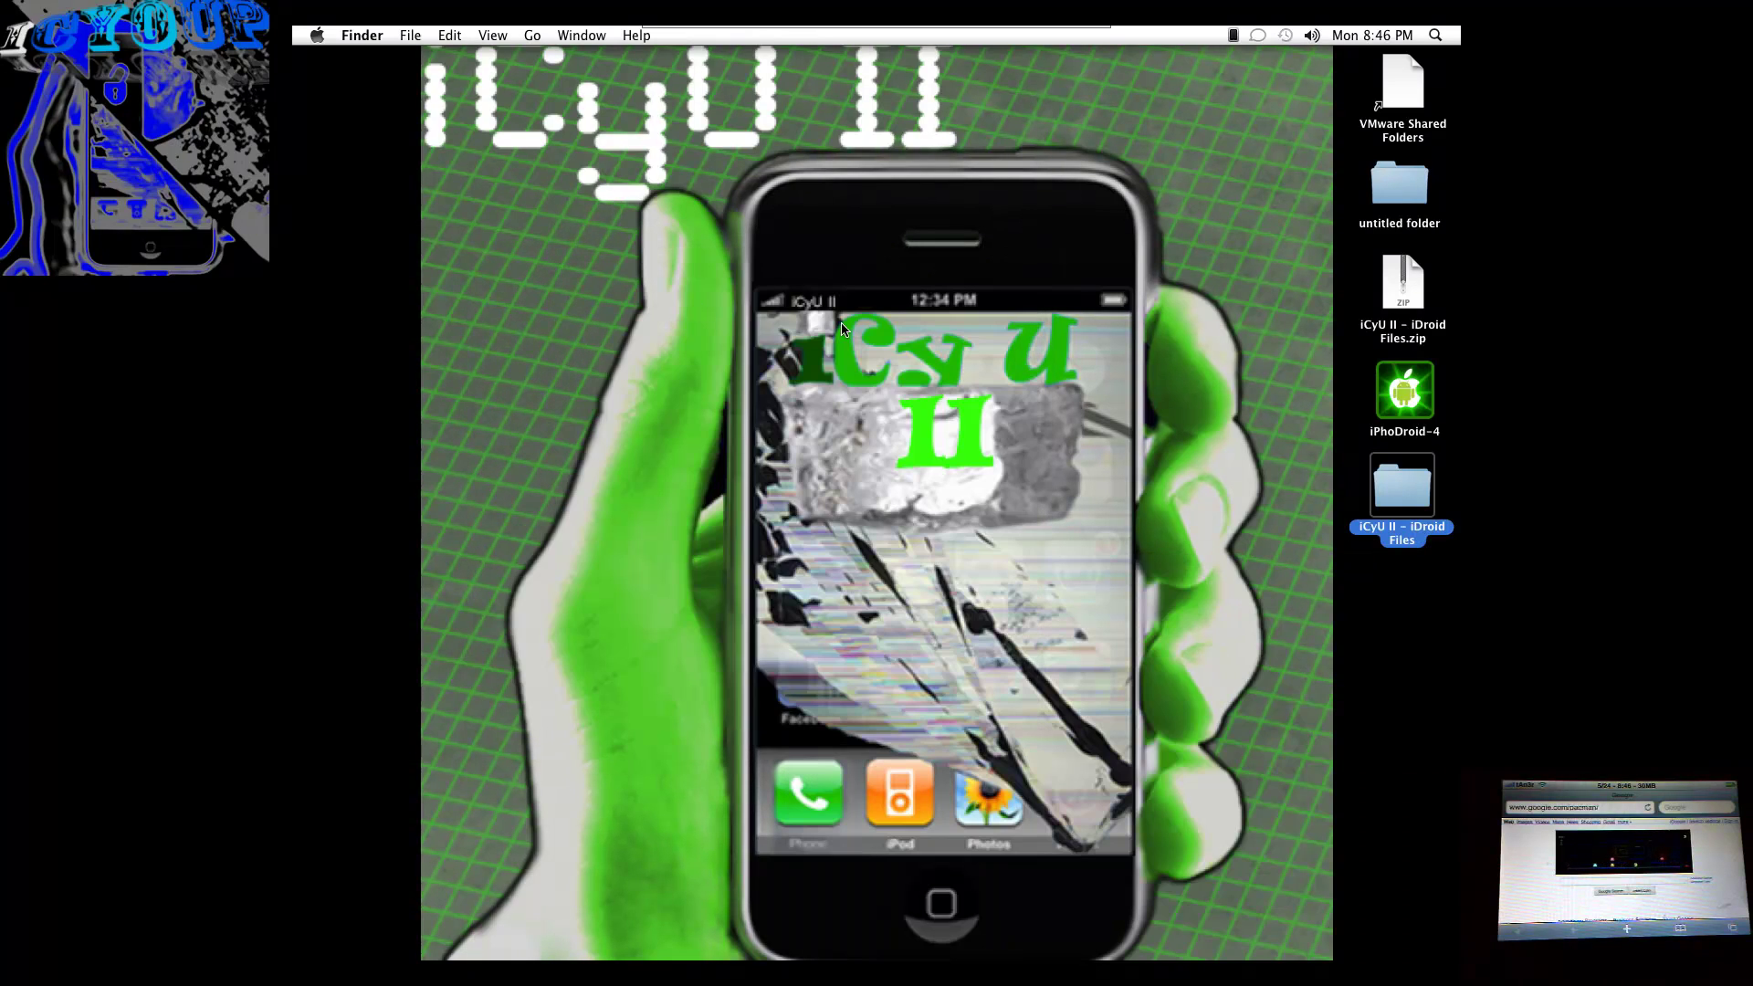
- Launch iPhoDroid-4, start the Android install run and confirm the computer password
double_click(1406, 409)
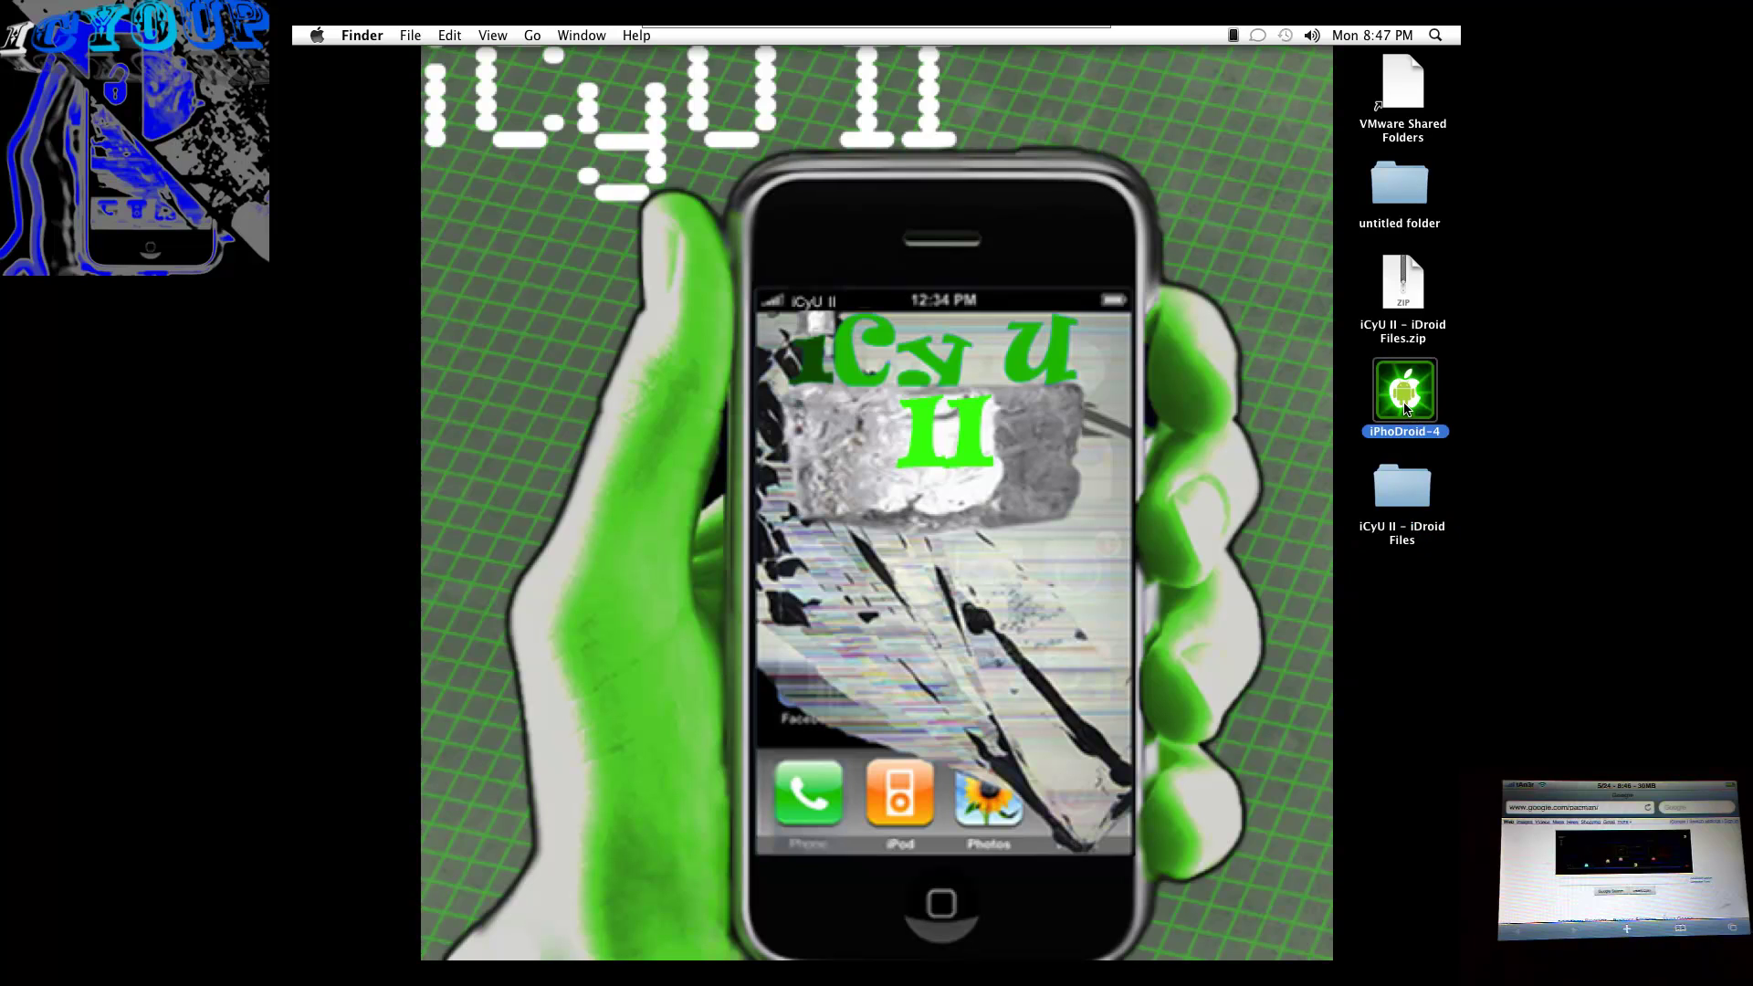
click(995, 285)
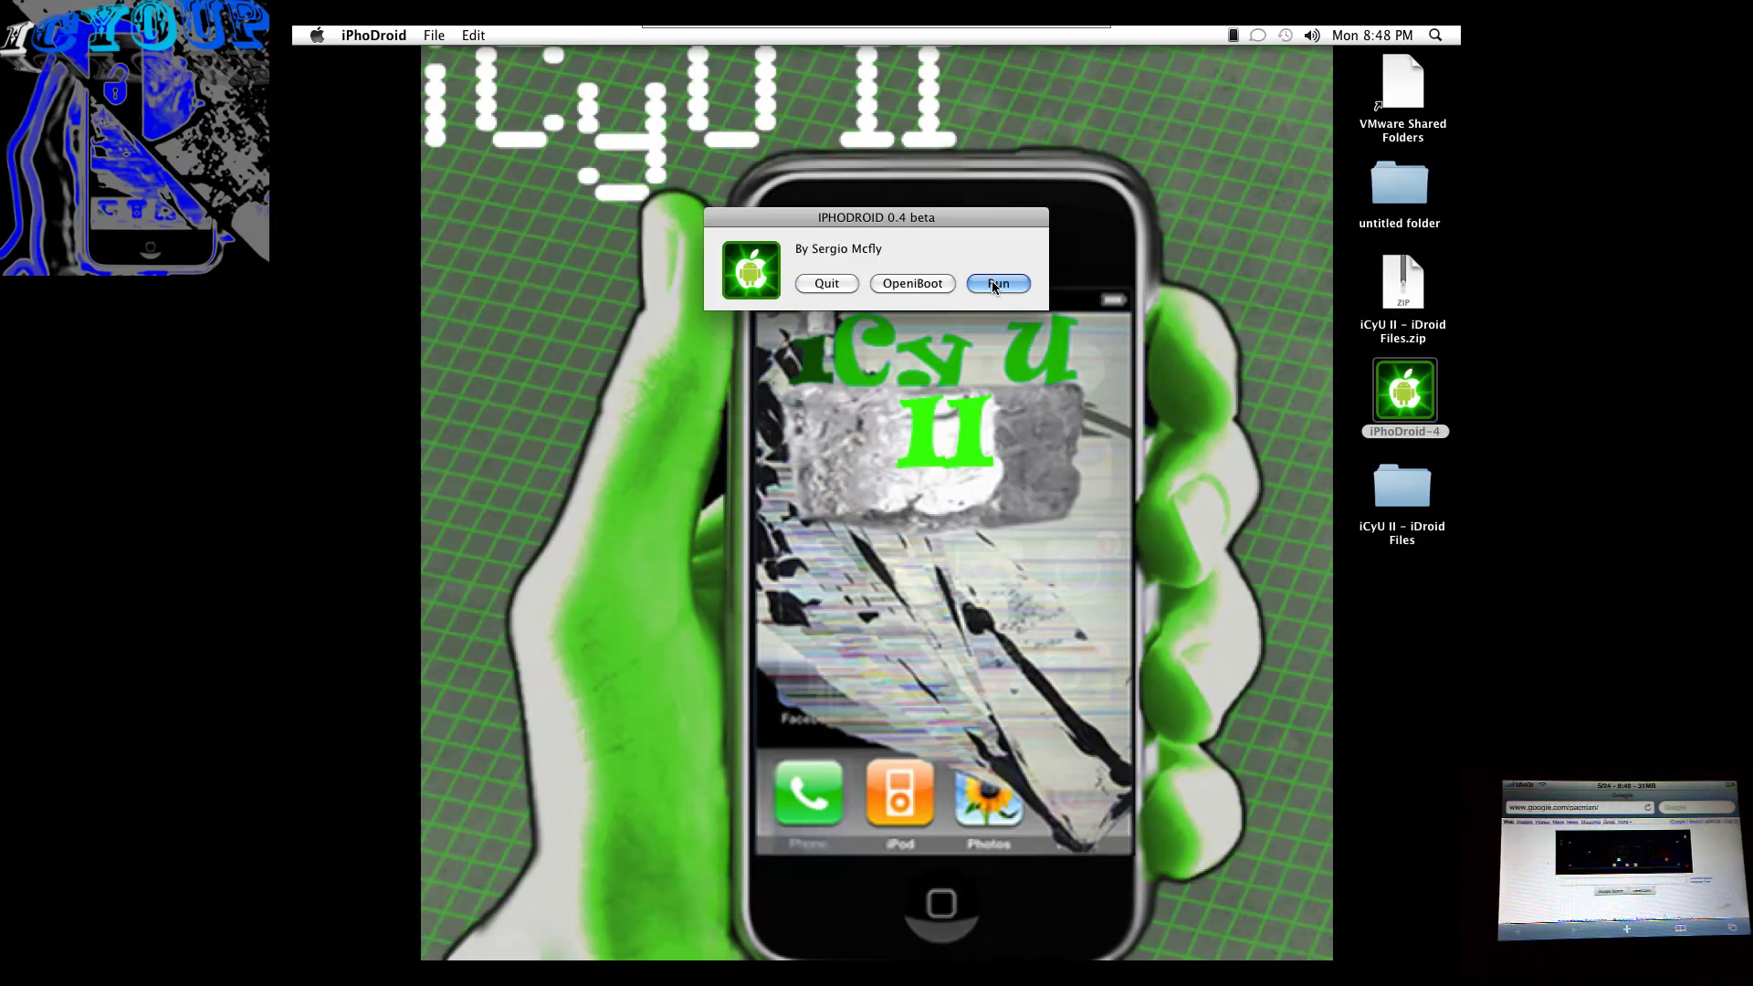
click(994, 306)
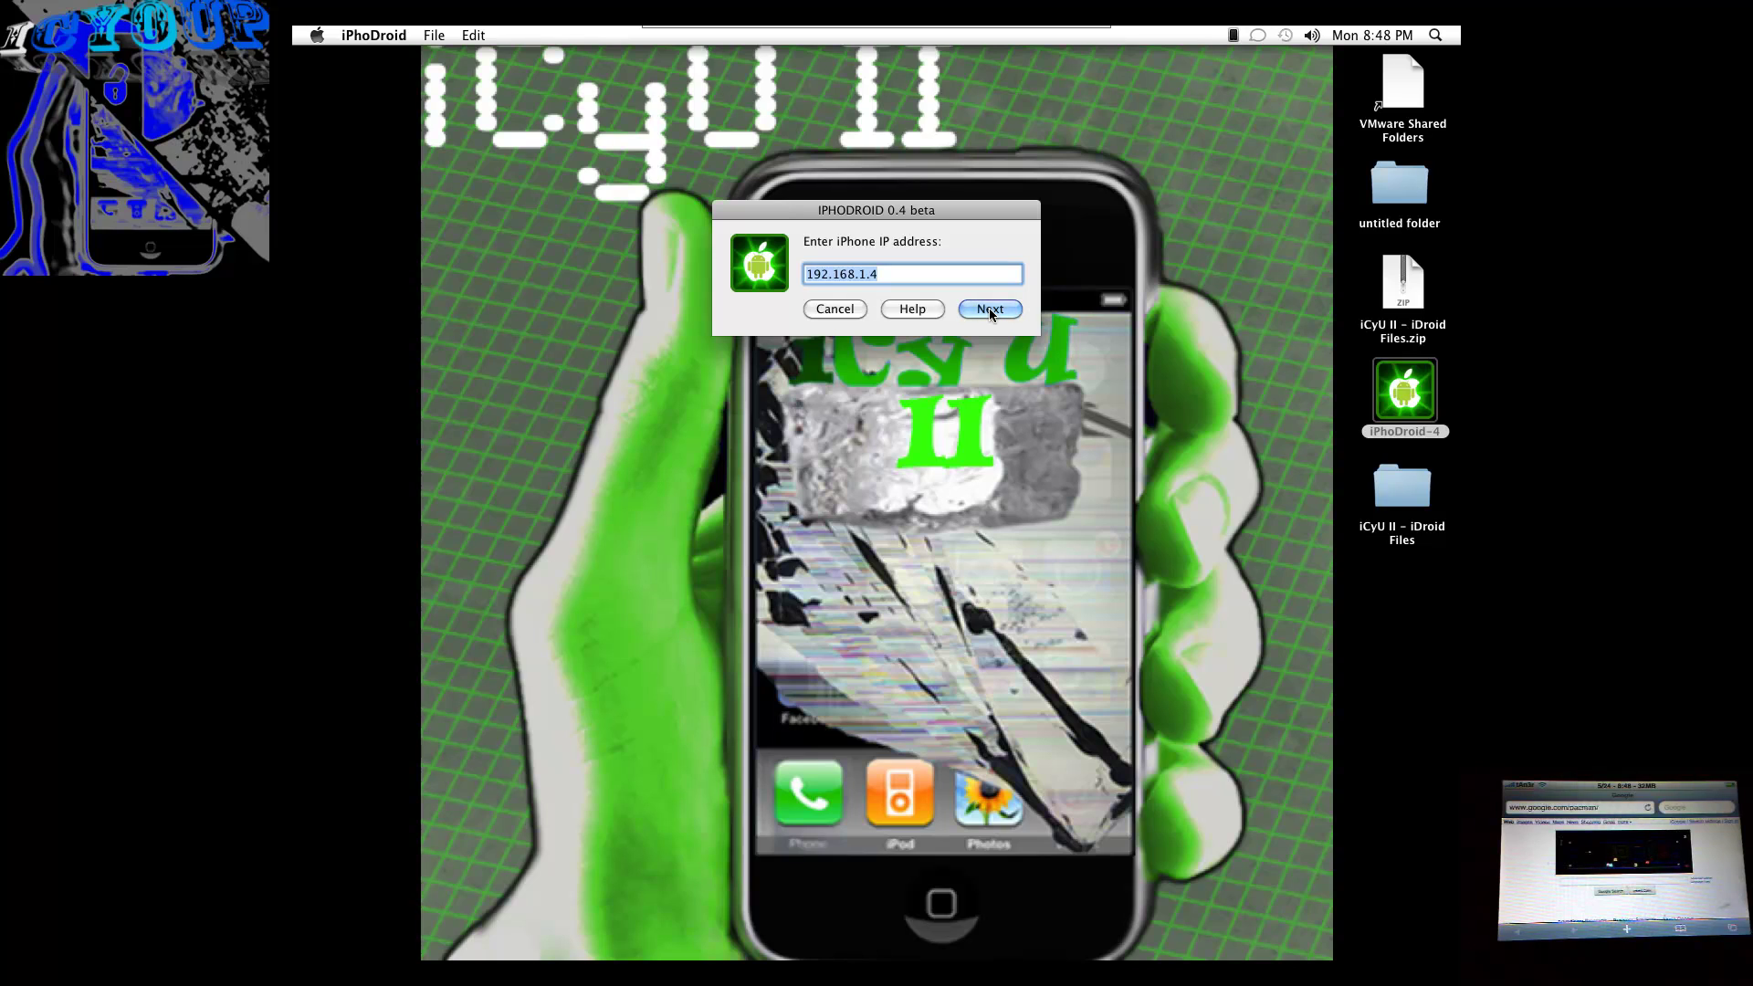
- Open a Terminal window through Spotlight with 'term'
click(1435, 35)
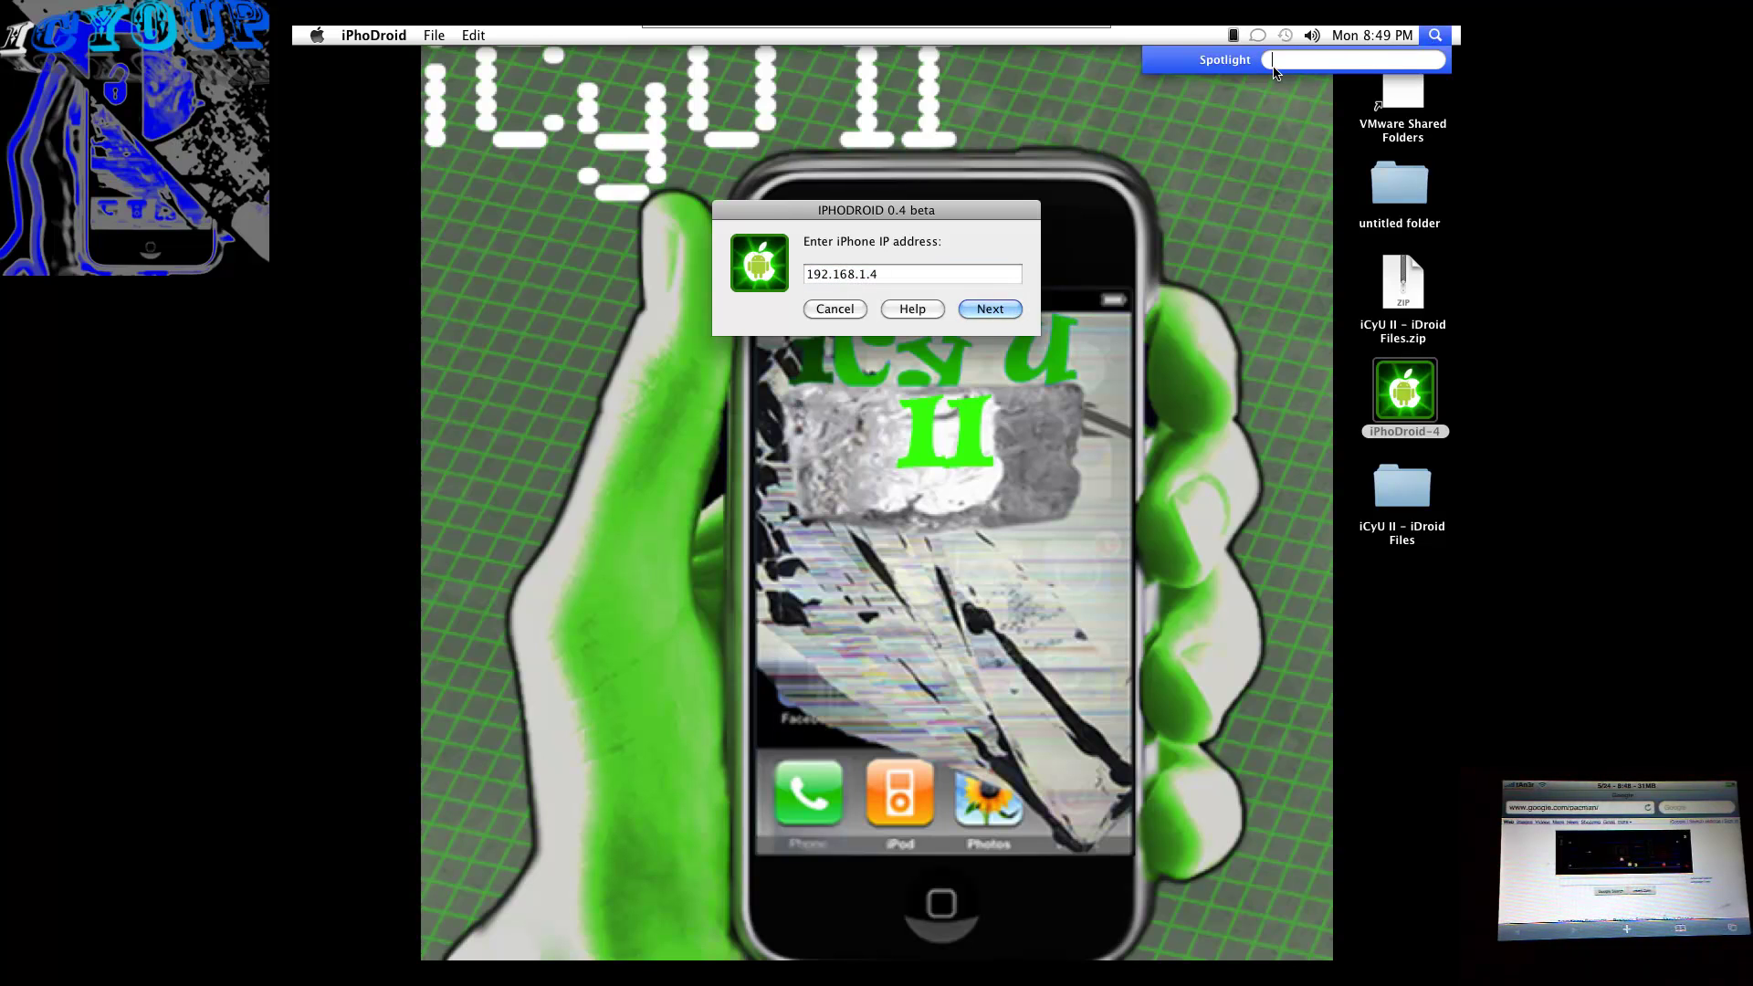
text(term)
key(Return)
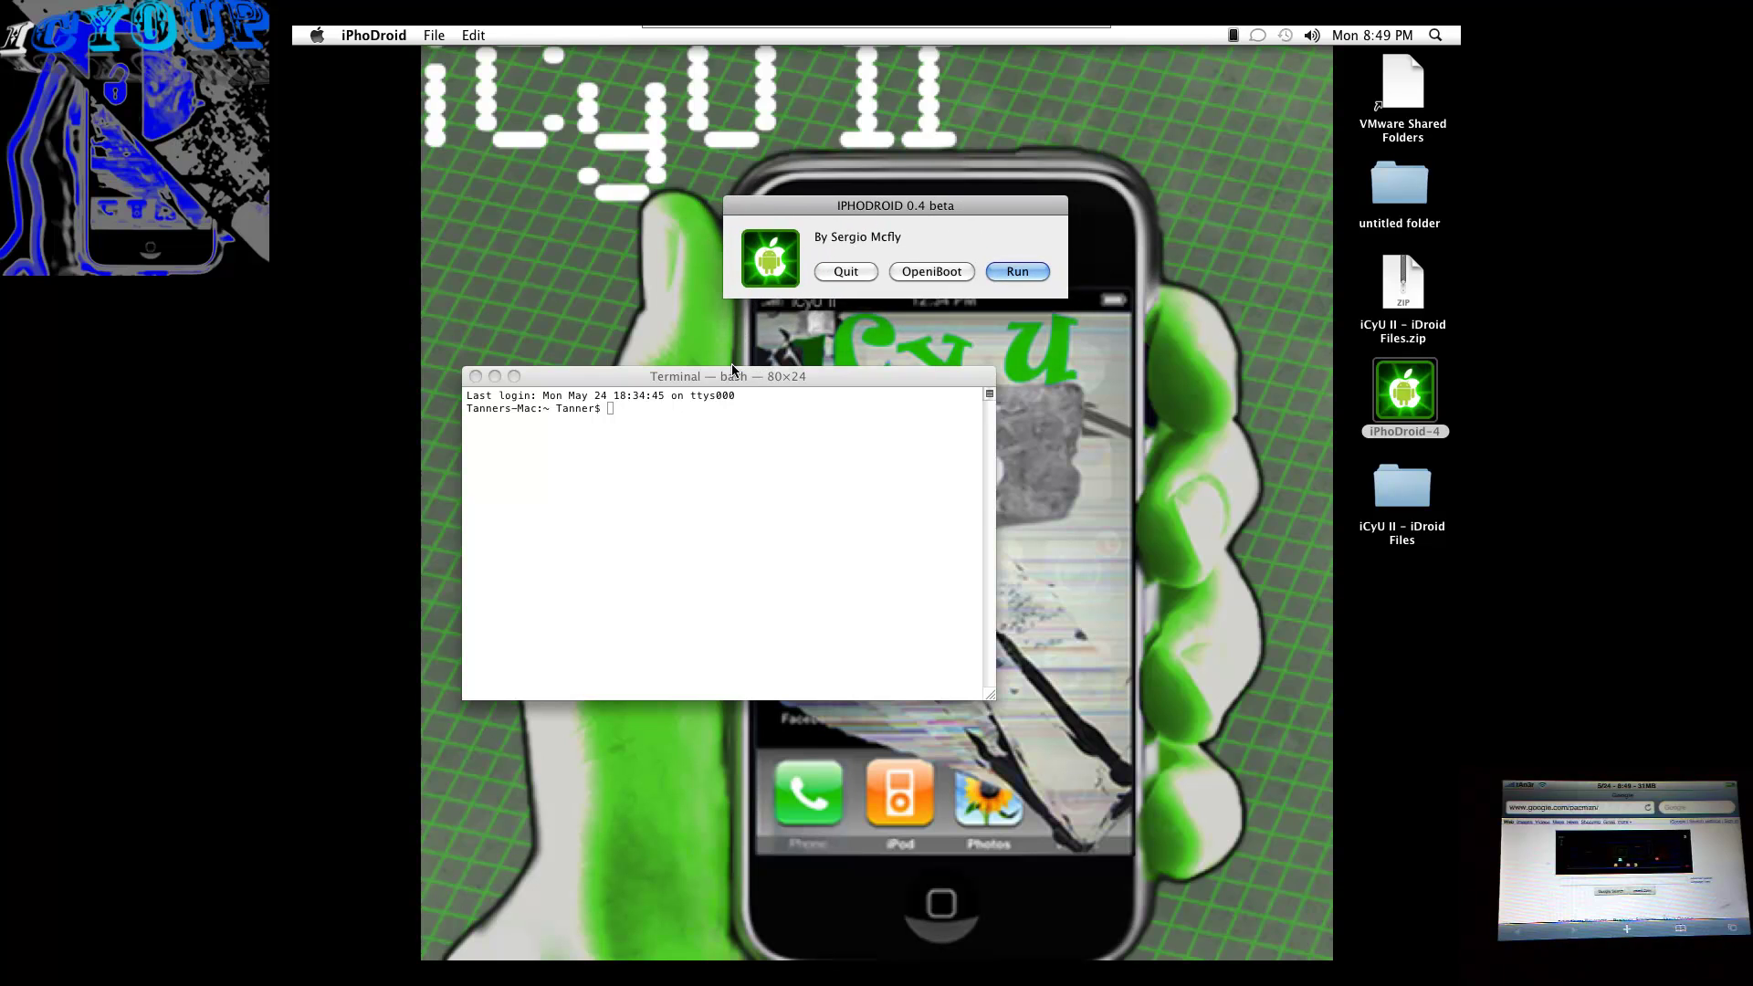
drag(735, 376, 744, 315)
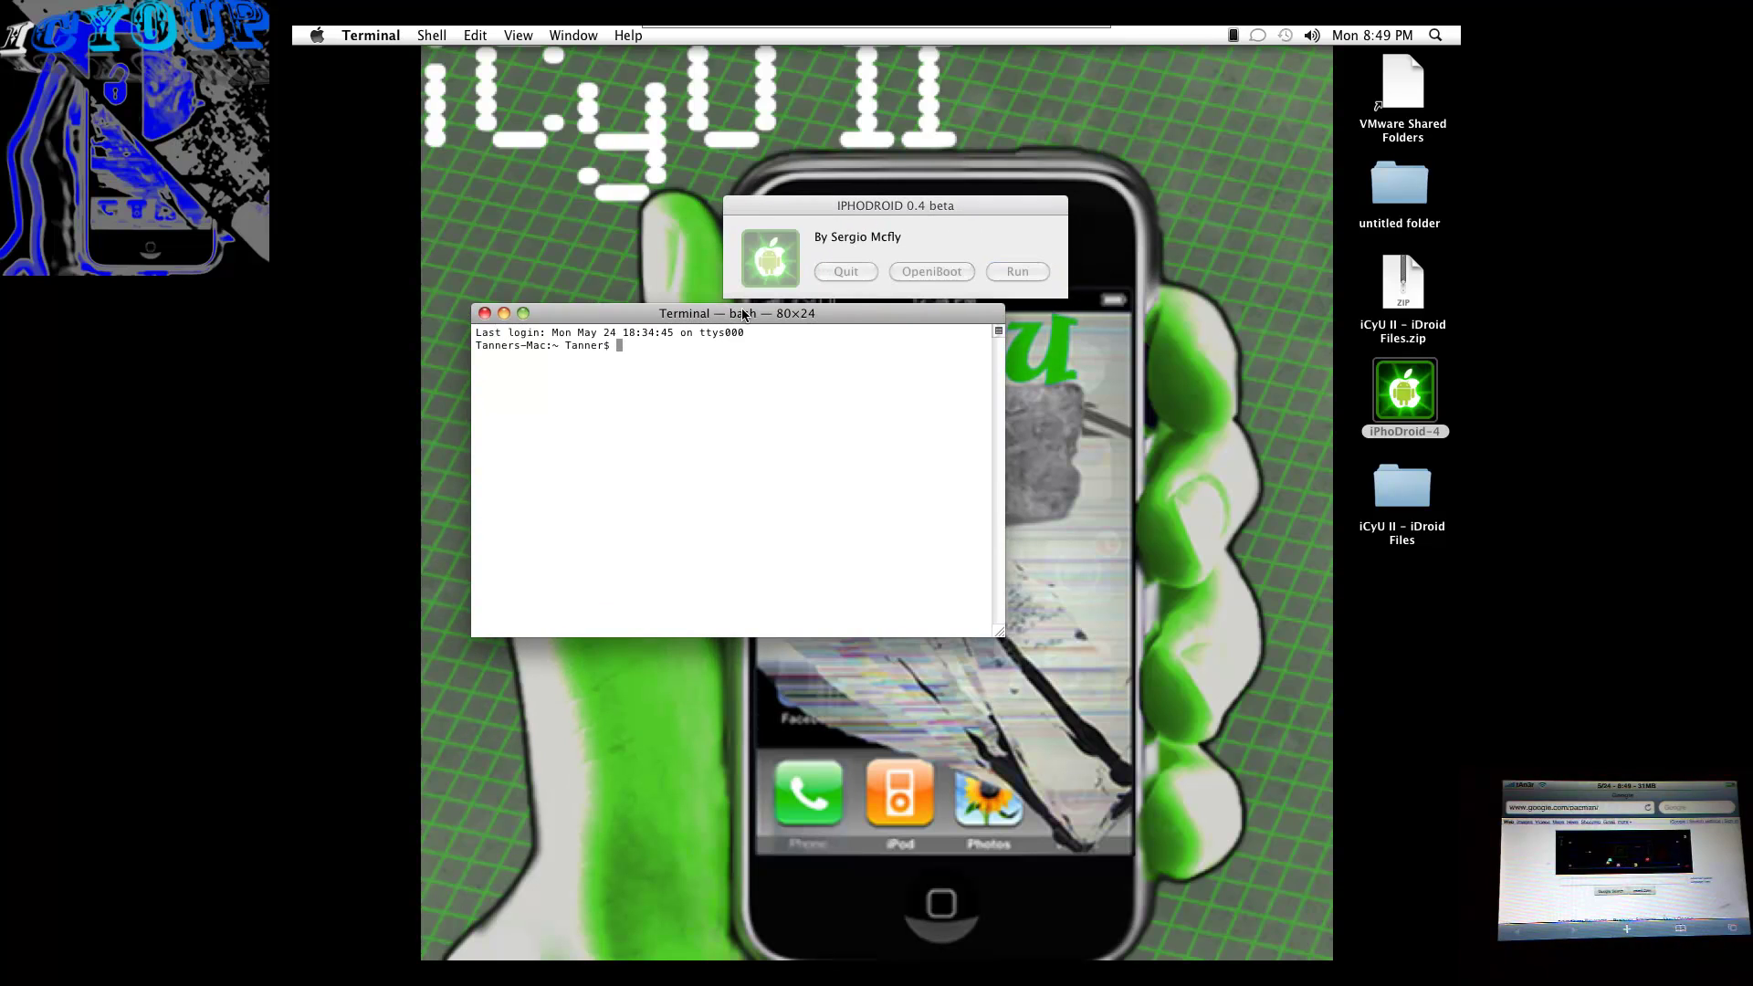
text(ssh root@192.168.1.4)
key(Return)
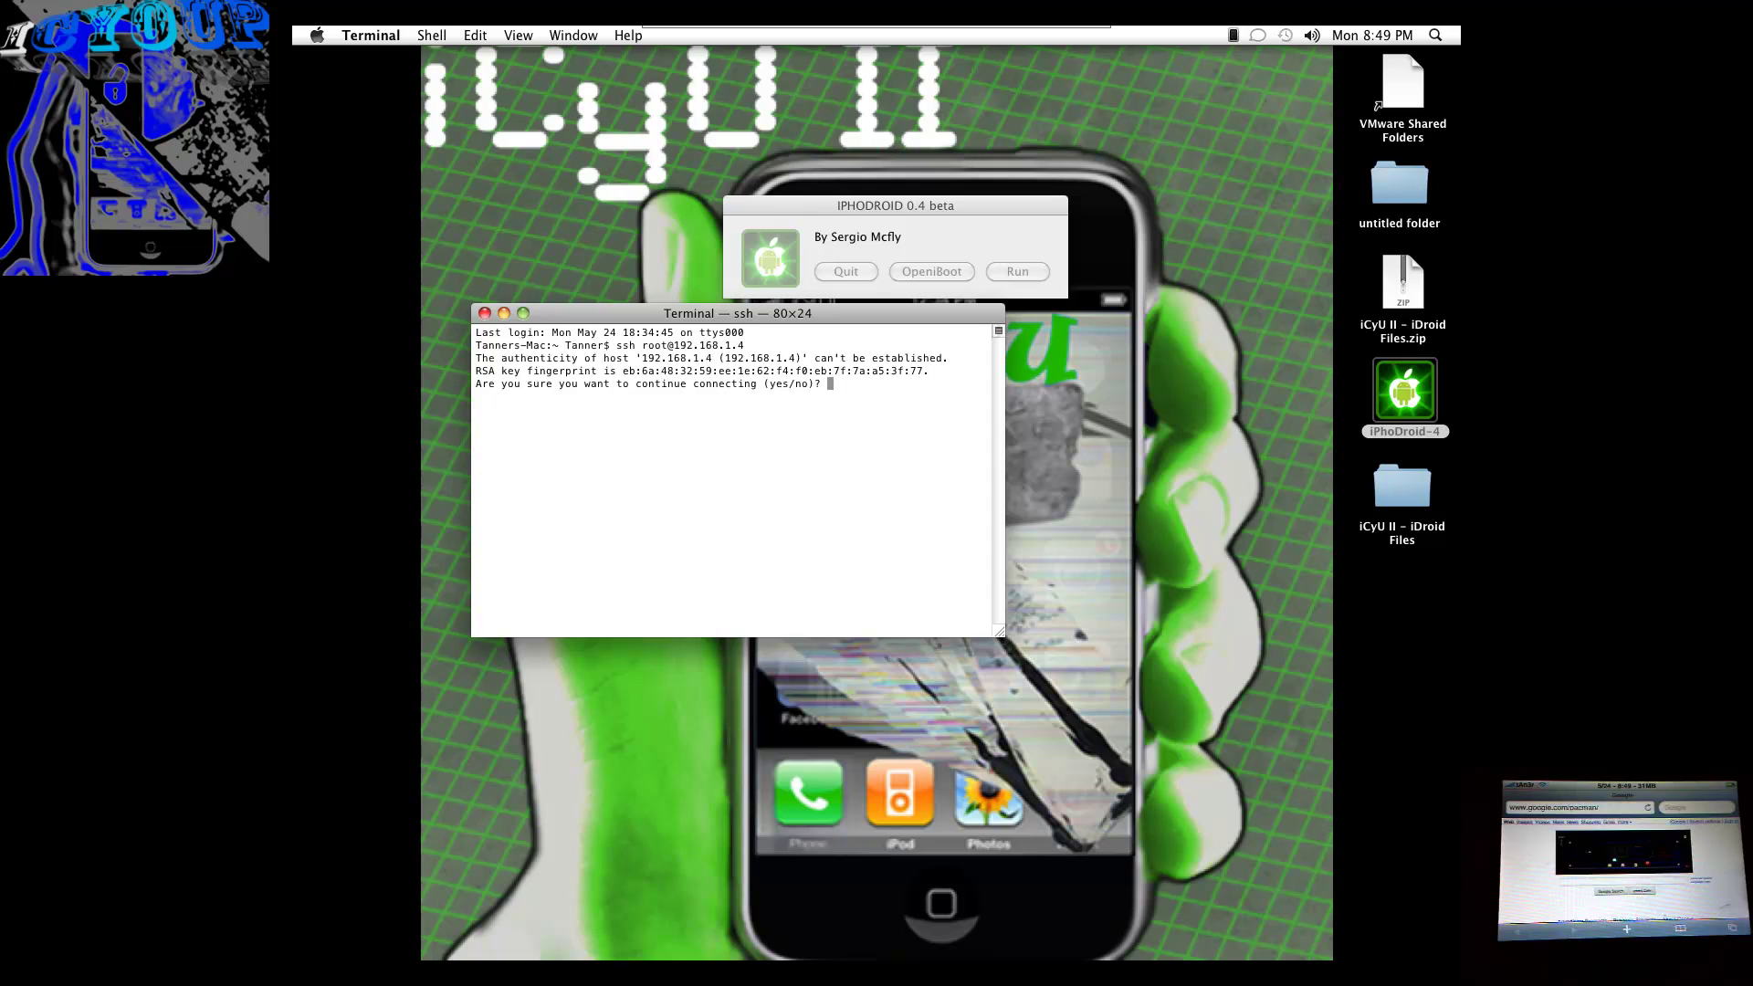
text(yes)
key(Return)
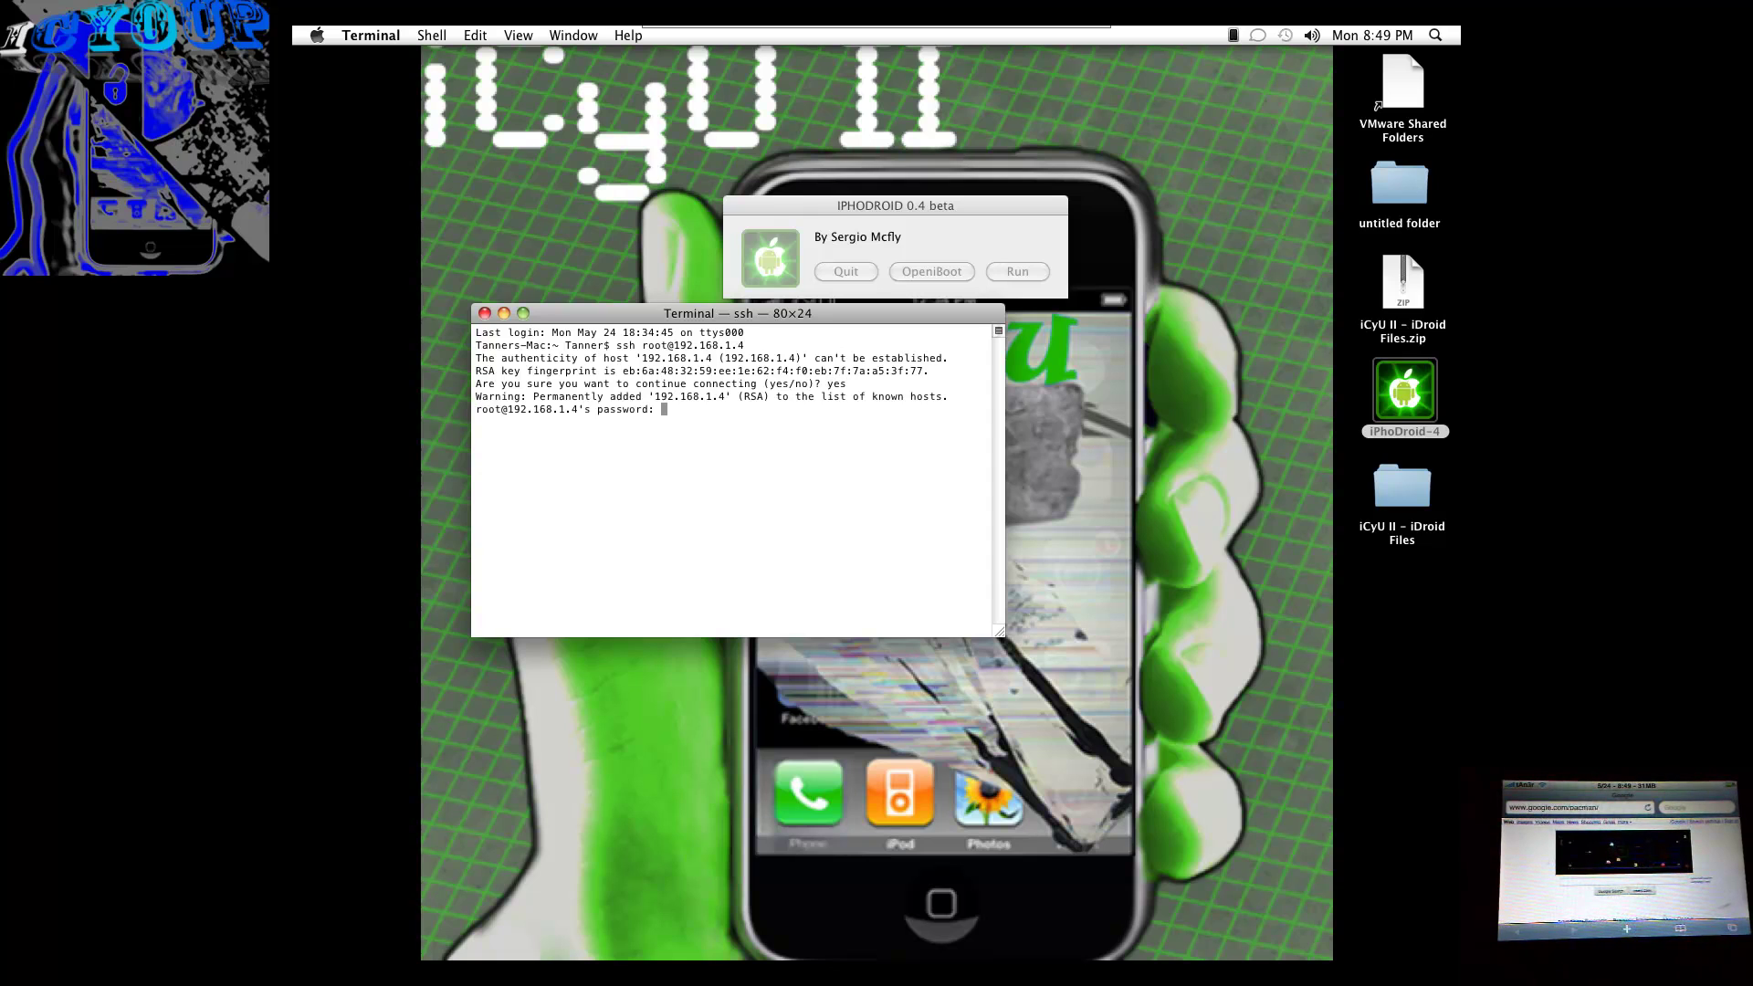
key(Return)
drag(706, 321, 525, 197)
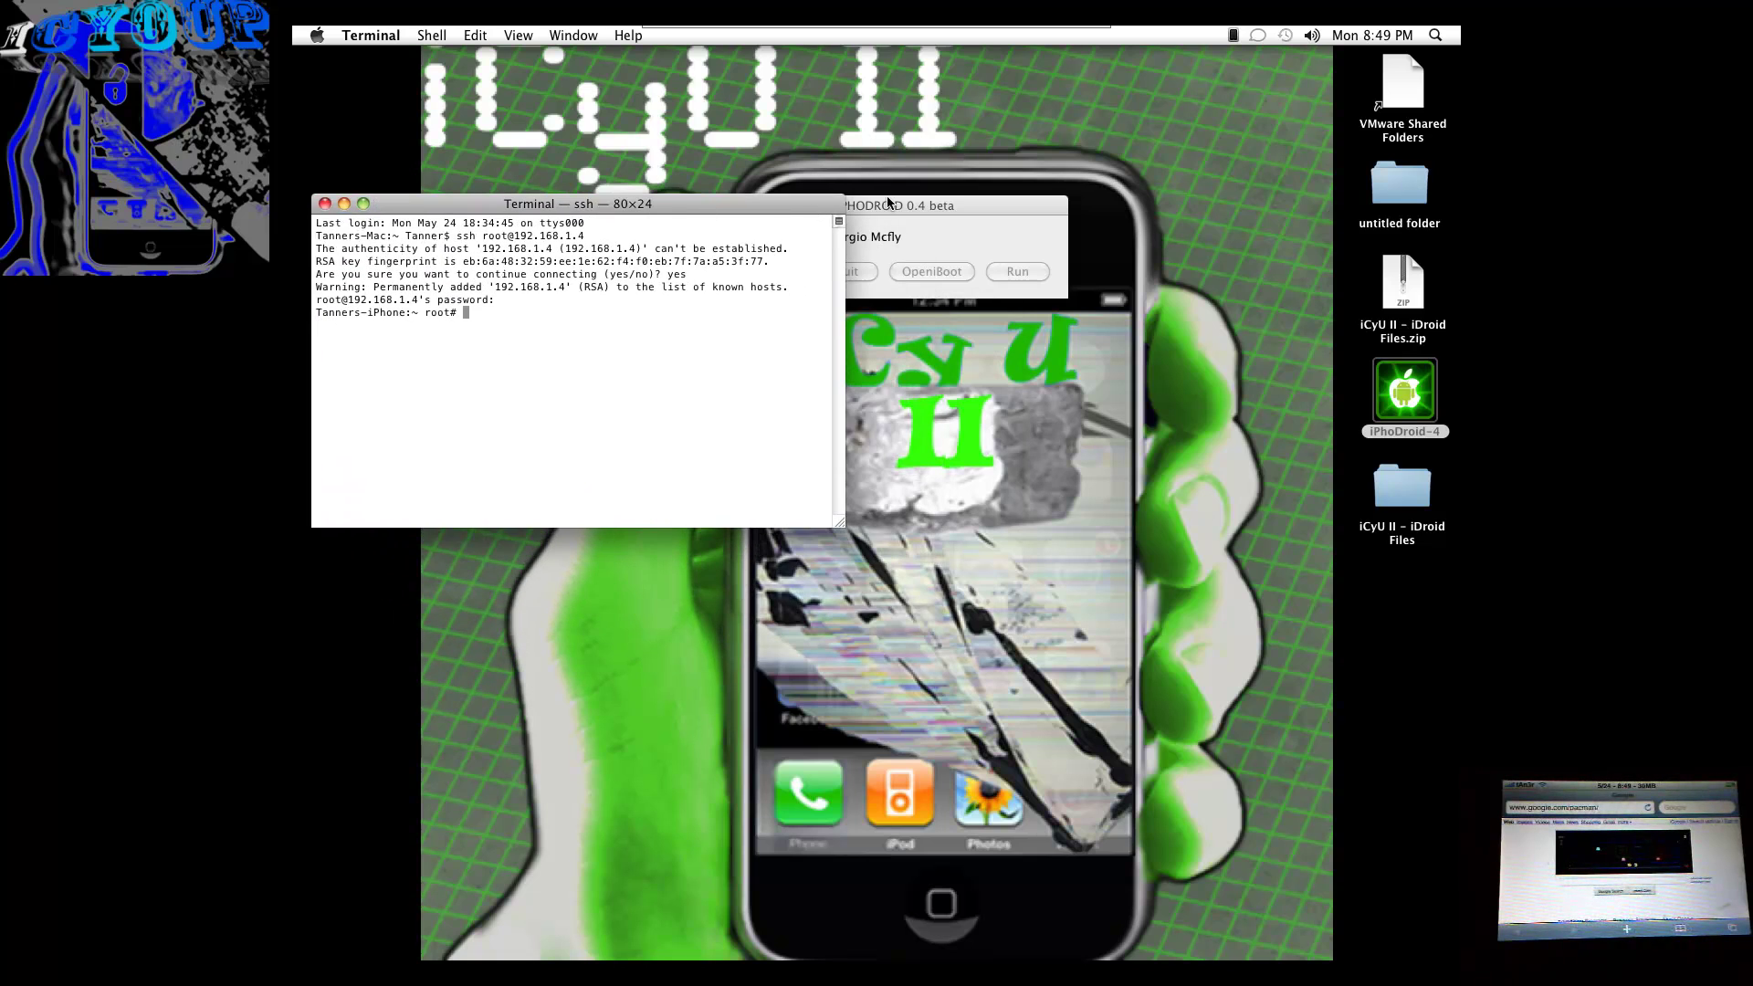
drag(895, 207, 781, 357)
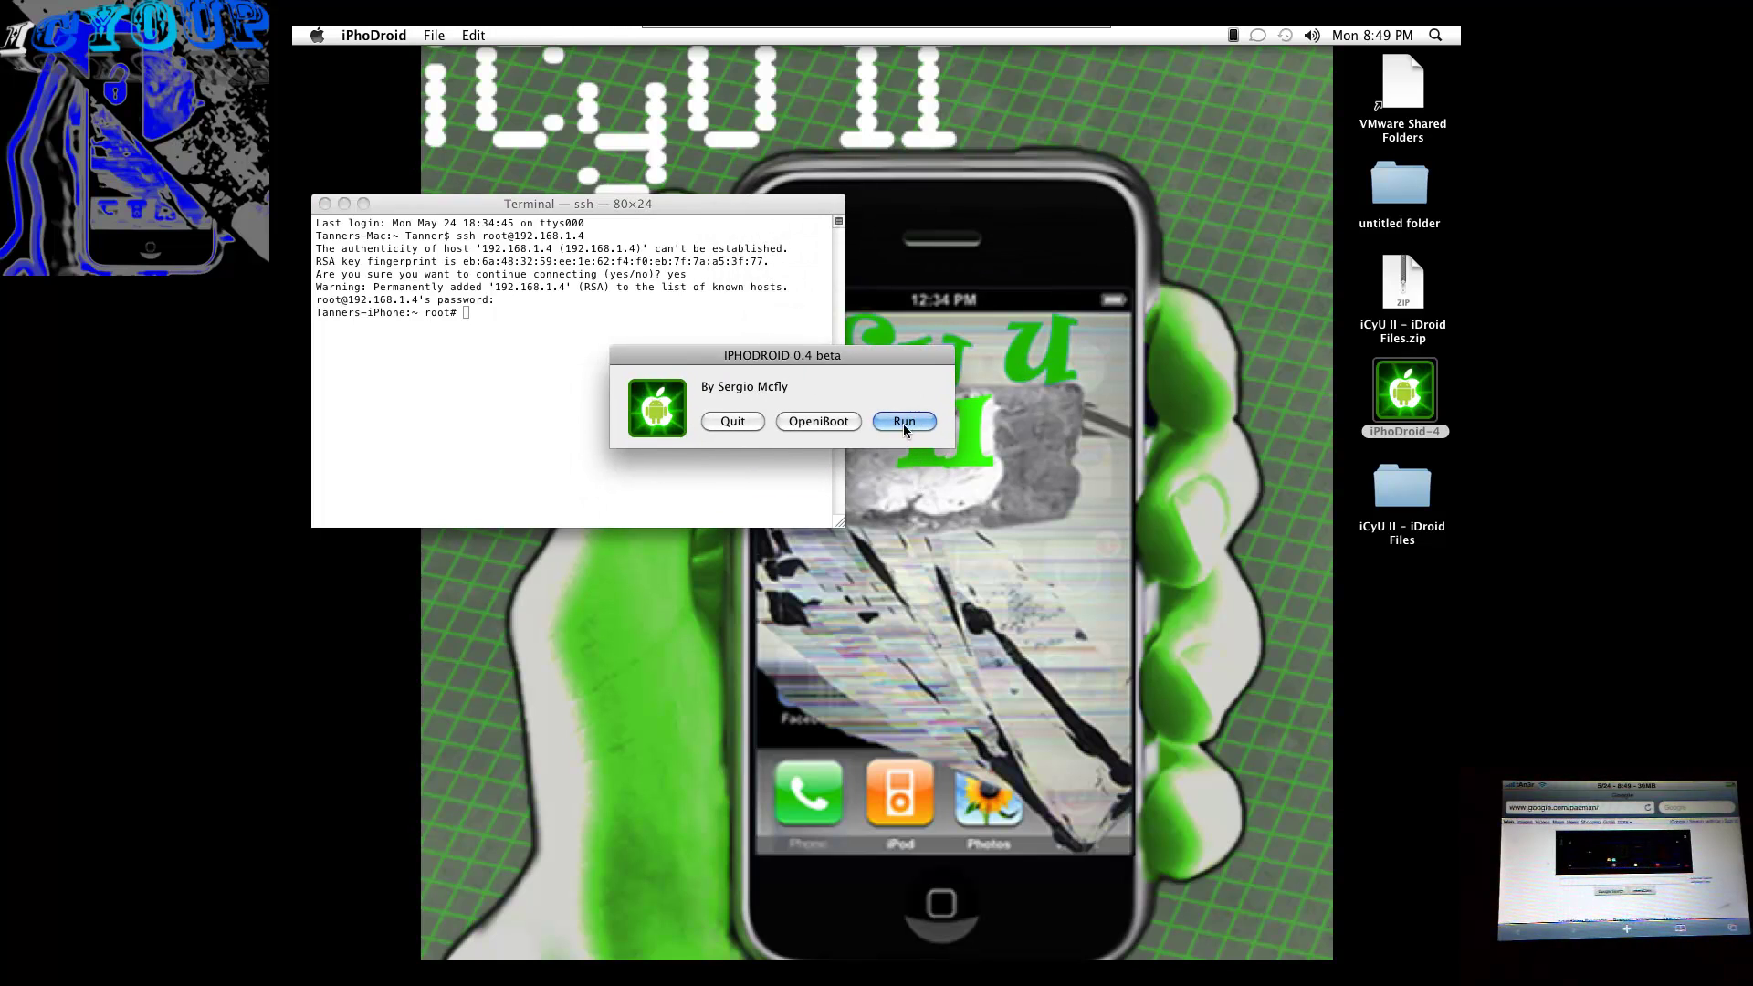
- Run iPhoDroid again, pass the password prompt, and confirm IP 192.168.1.4
click(904, 425)
click(990, 310)
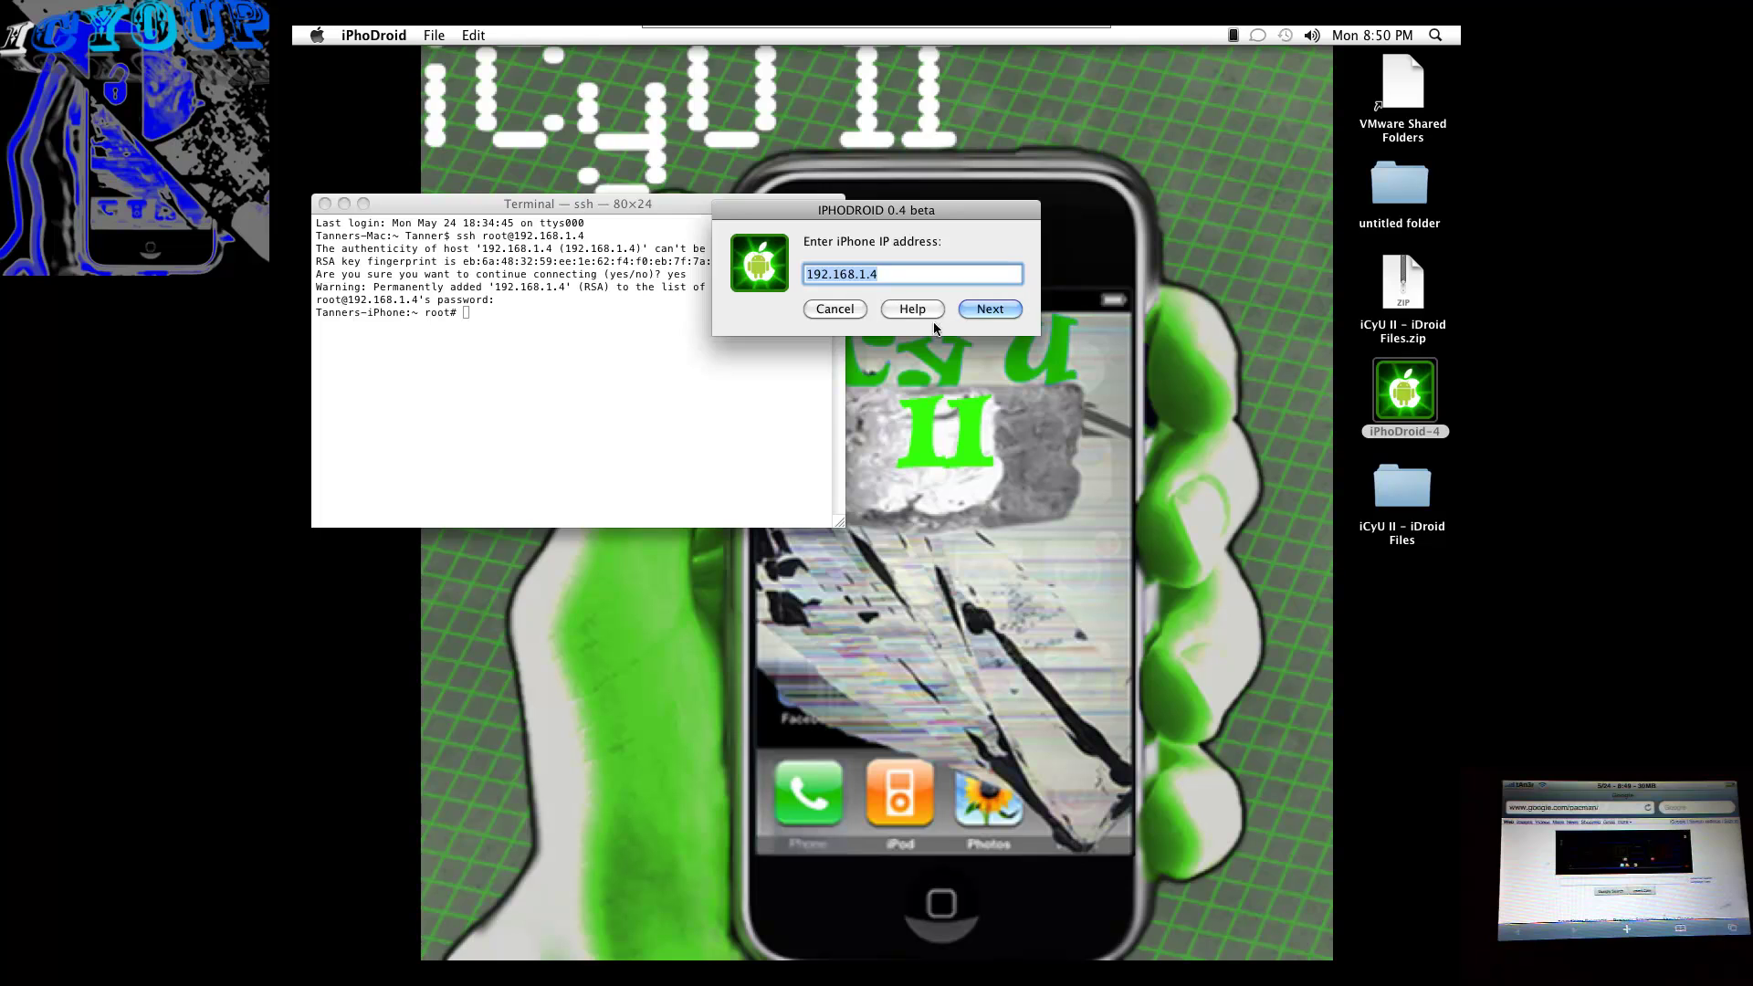
click(995, 311)
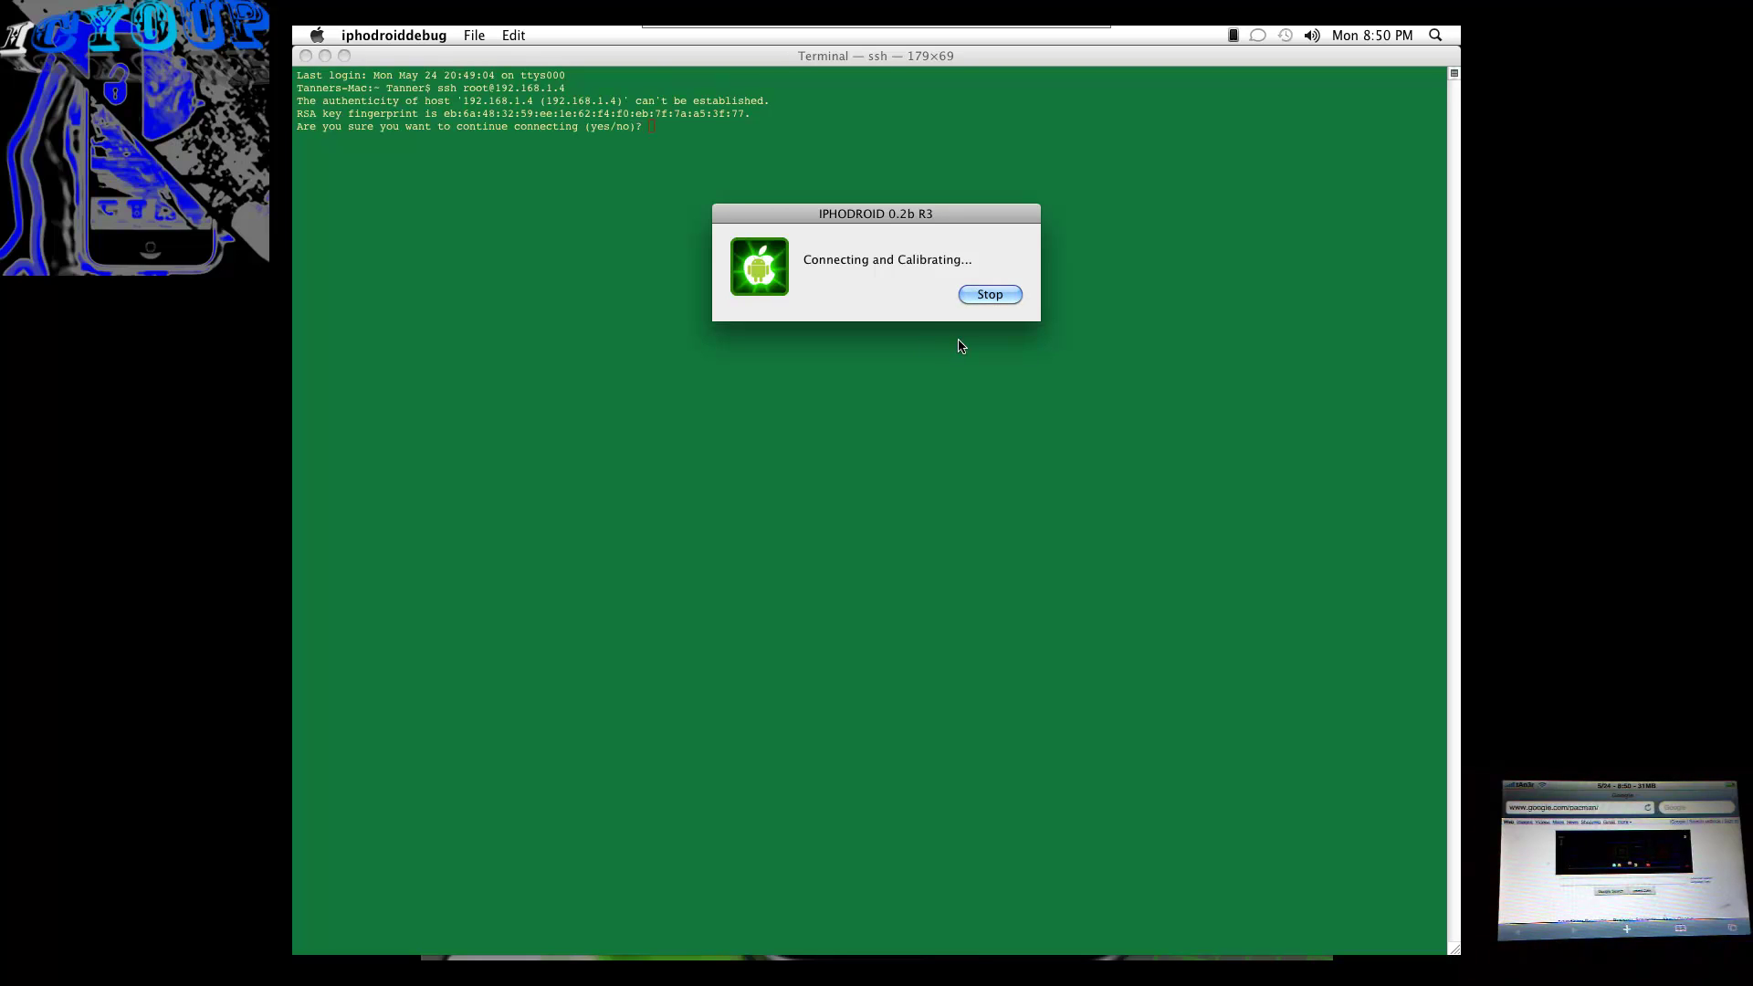
- In the debug Terminal, accept the host key, log in as root, then exit
text(yes)
key(Return)
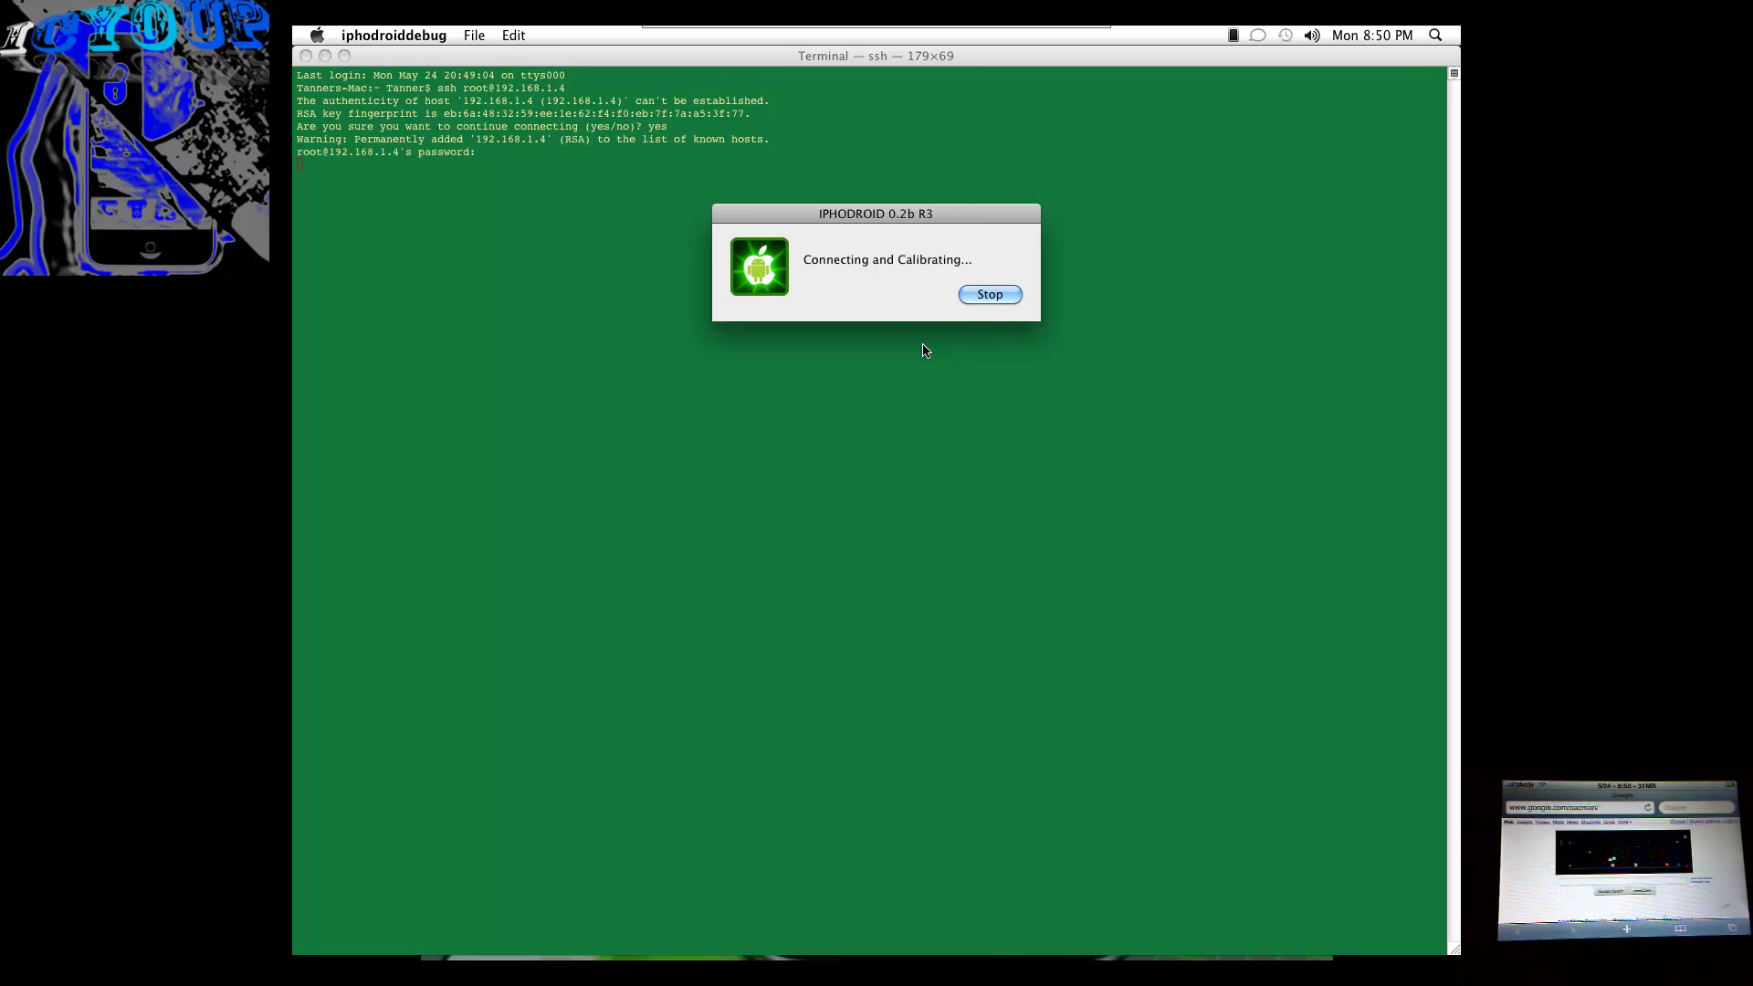
key(Return)
text(exit)
key(Return)
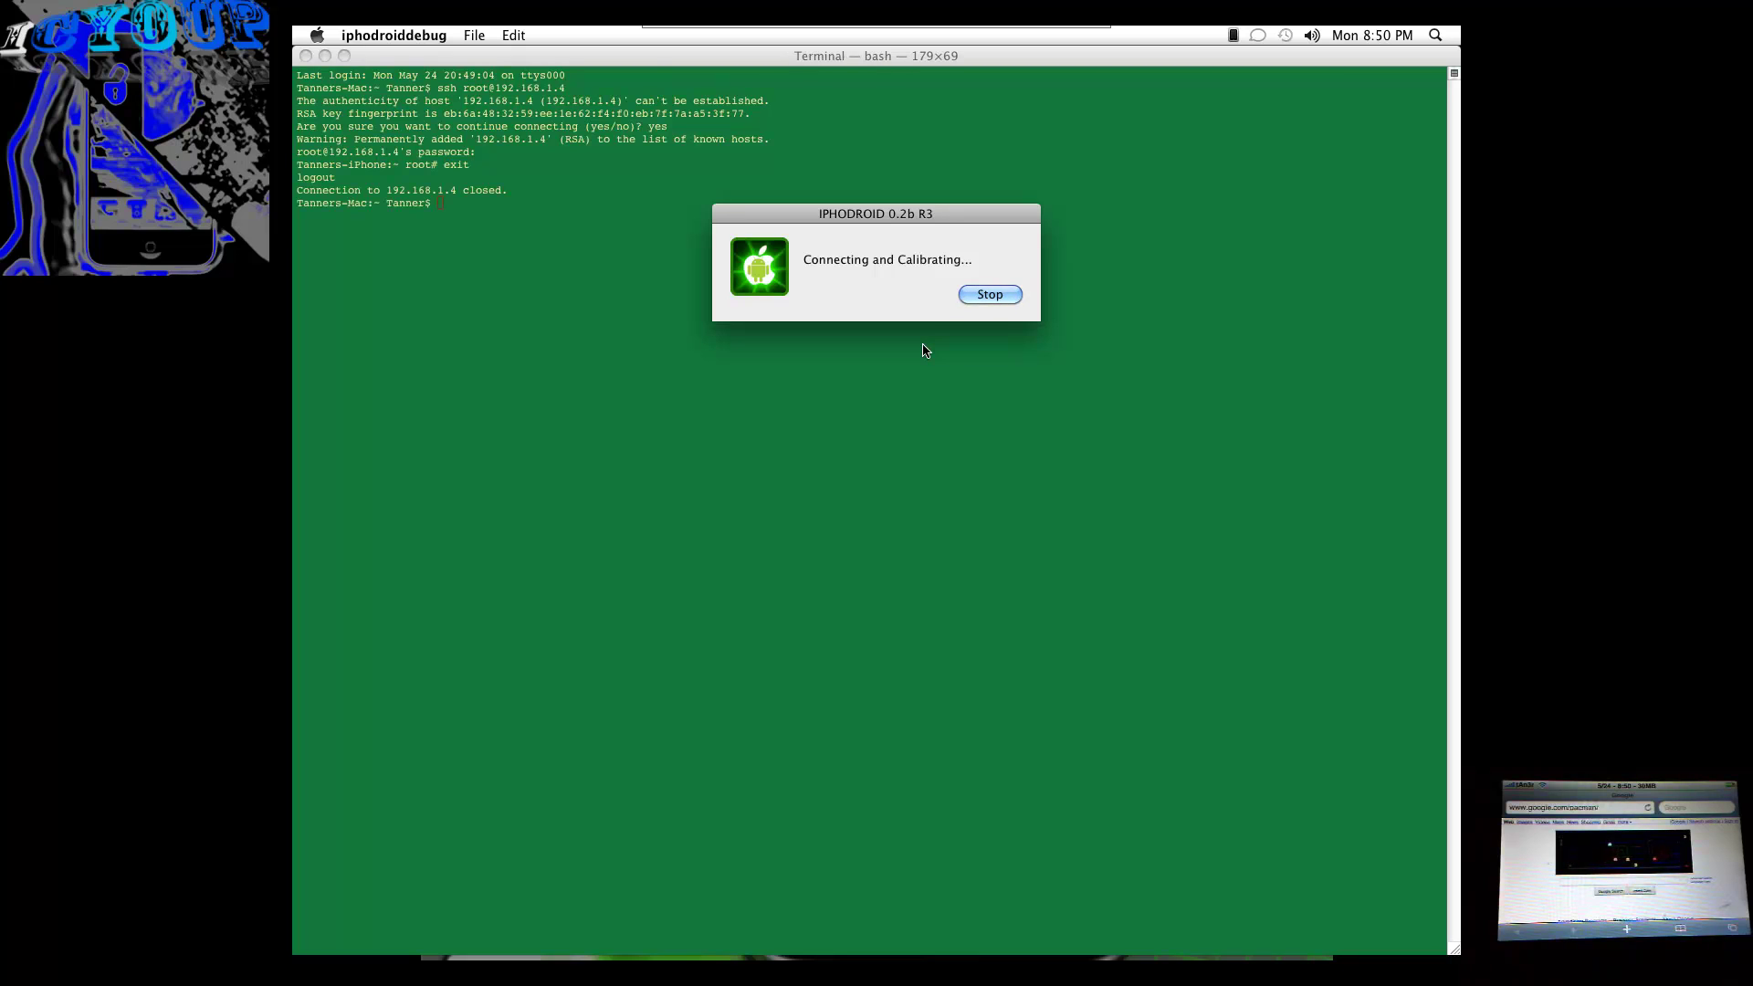
- Paste and run the scp copy to the iPhone, submitting the password
key(super+v)
key(Return)
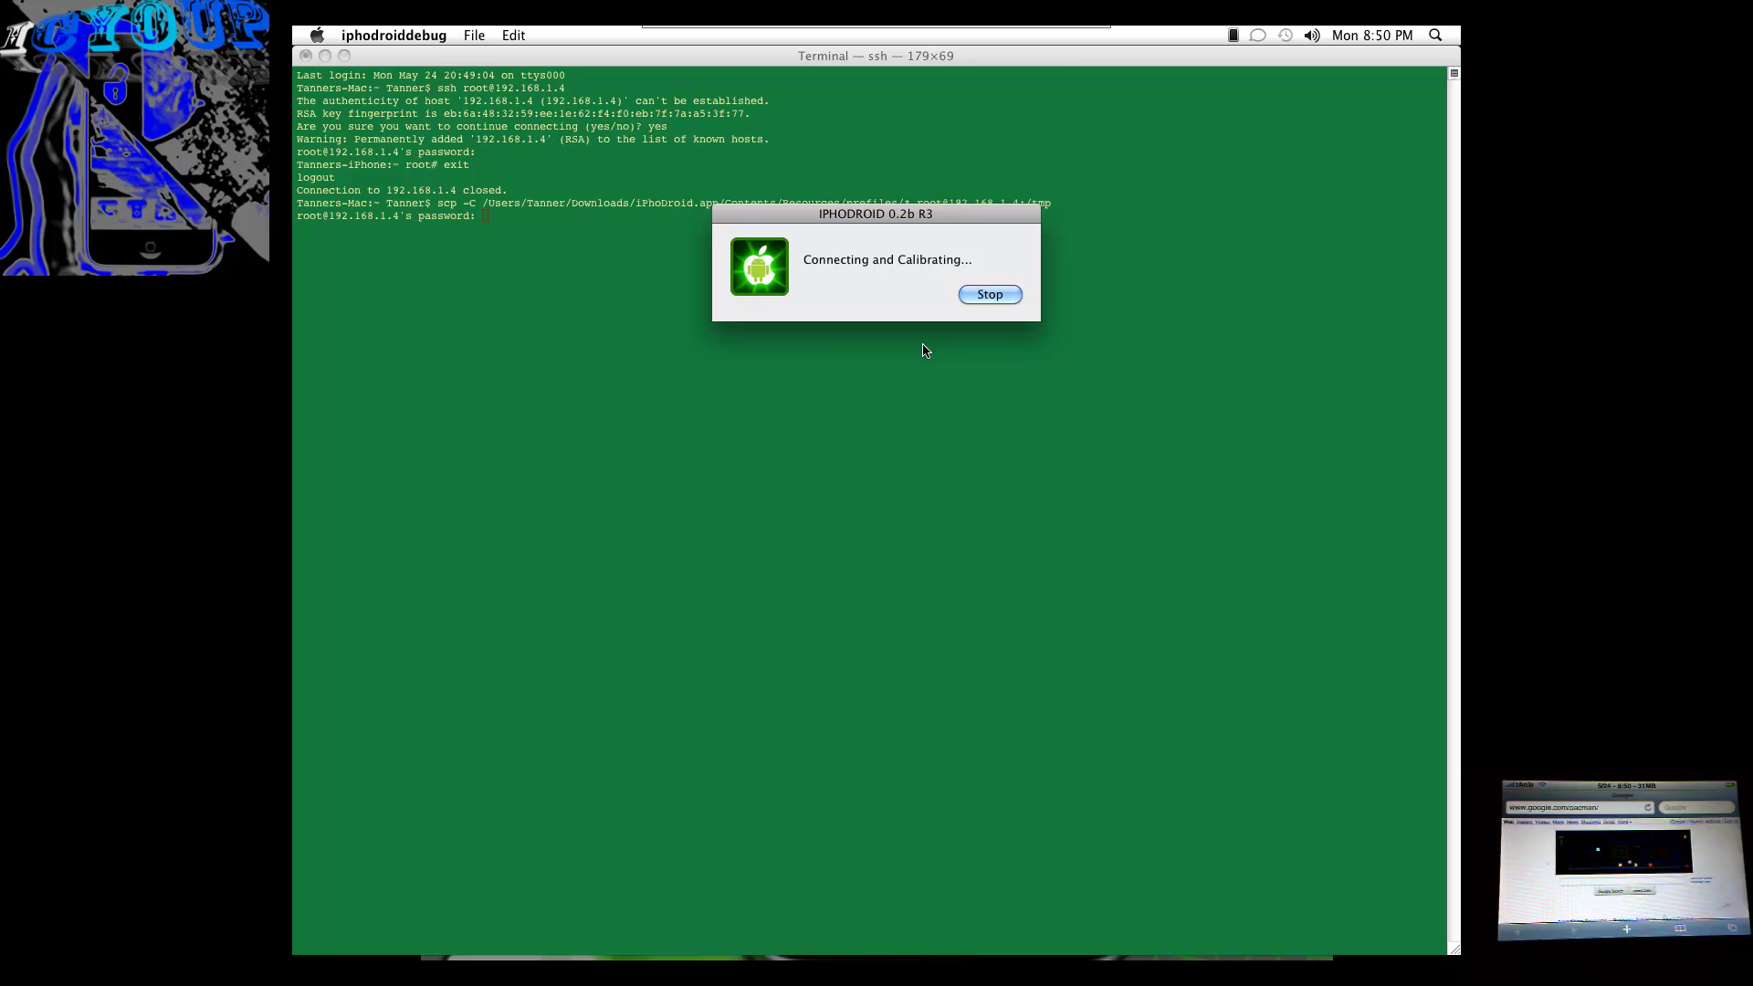
key(Return)
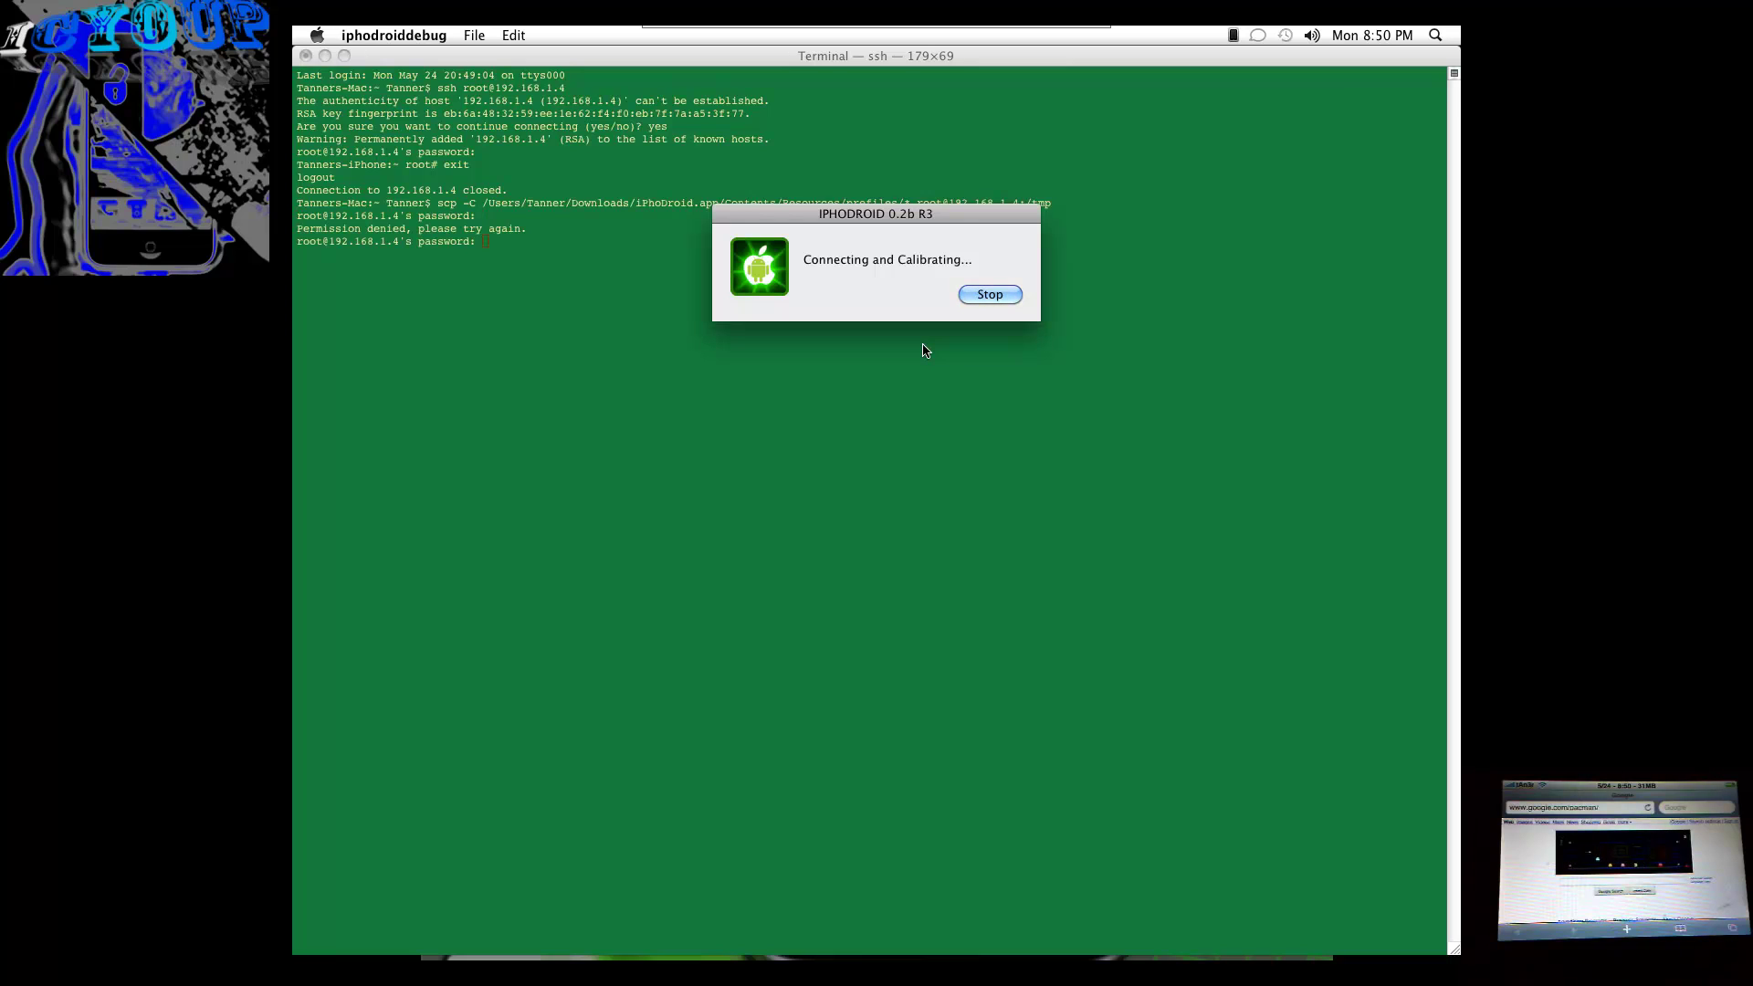
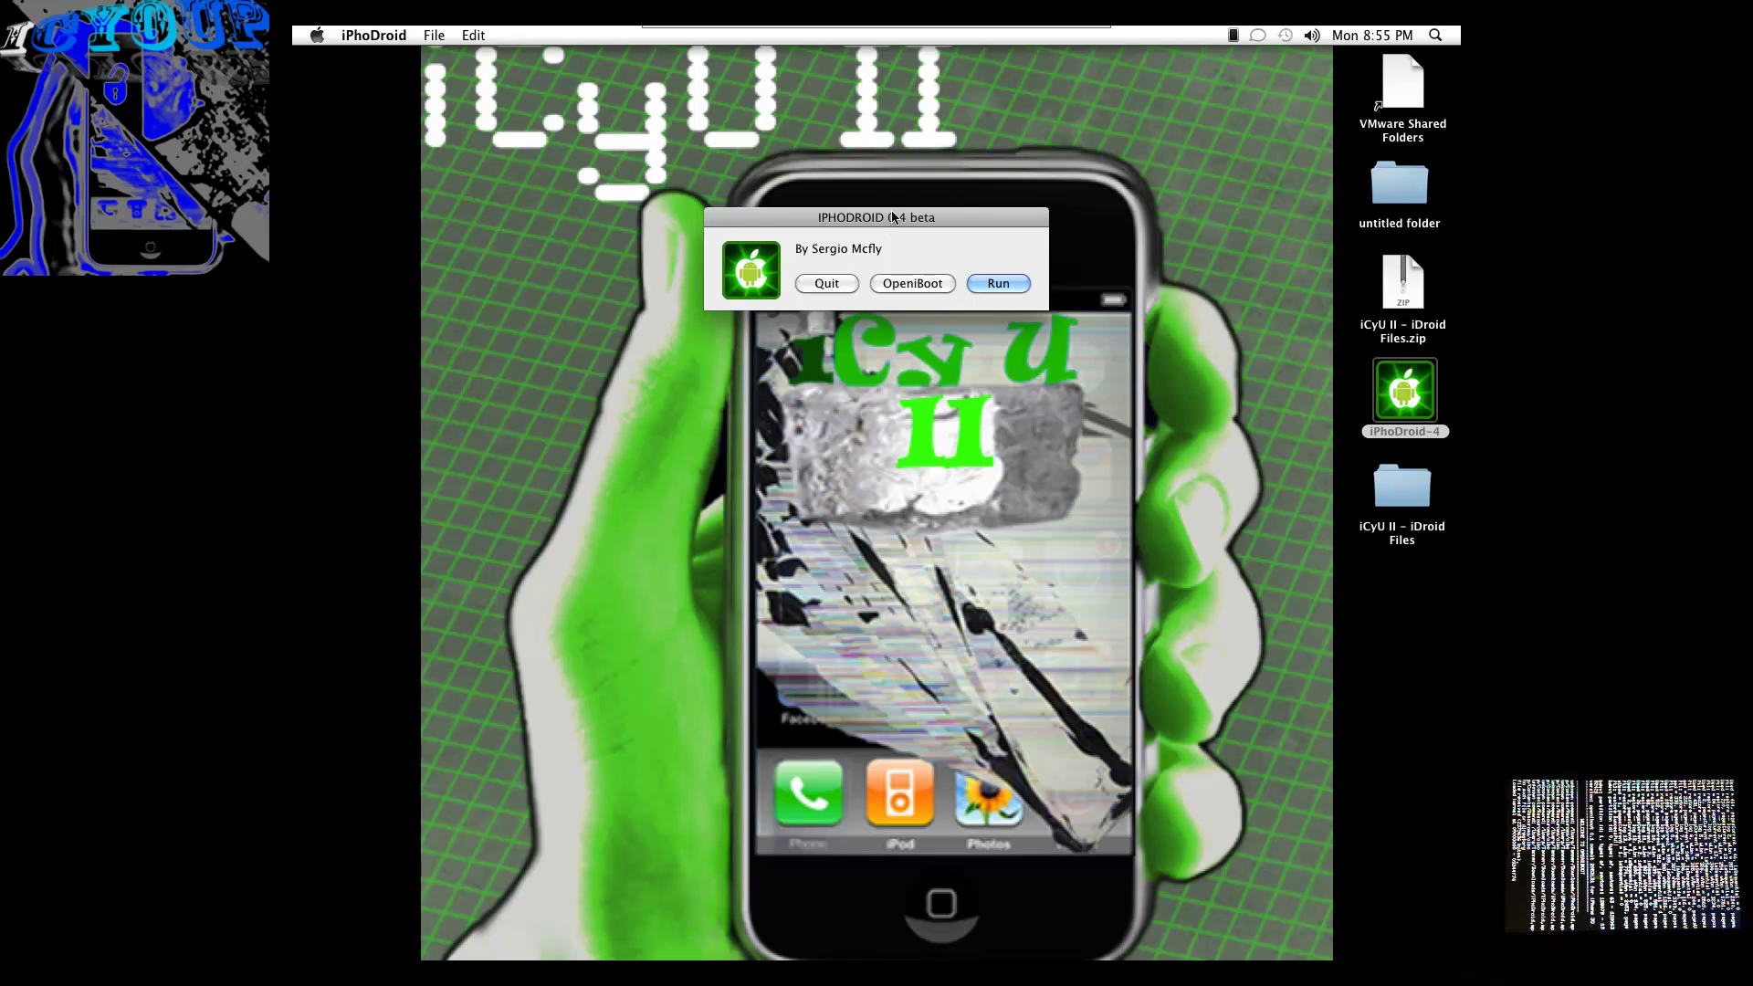
- Move the IPHODROID 0.4 beta launcher dialog down and right over the phone image
drag(894, 217, 938, 408)
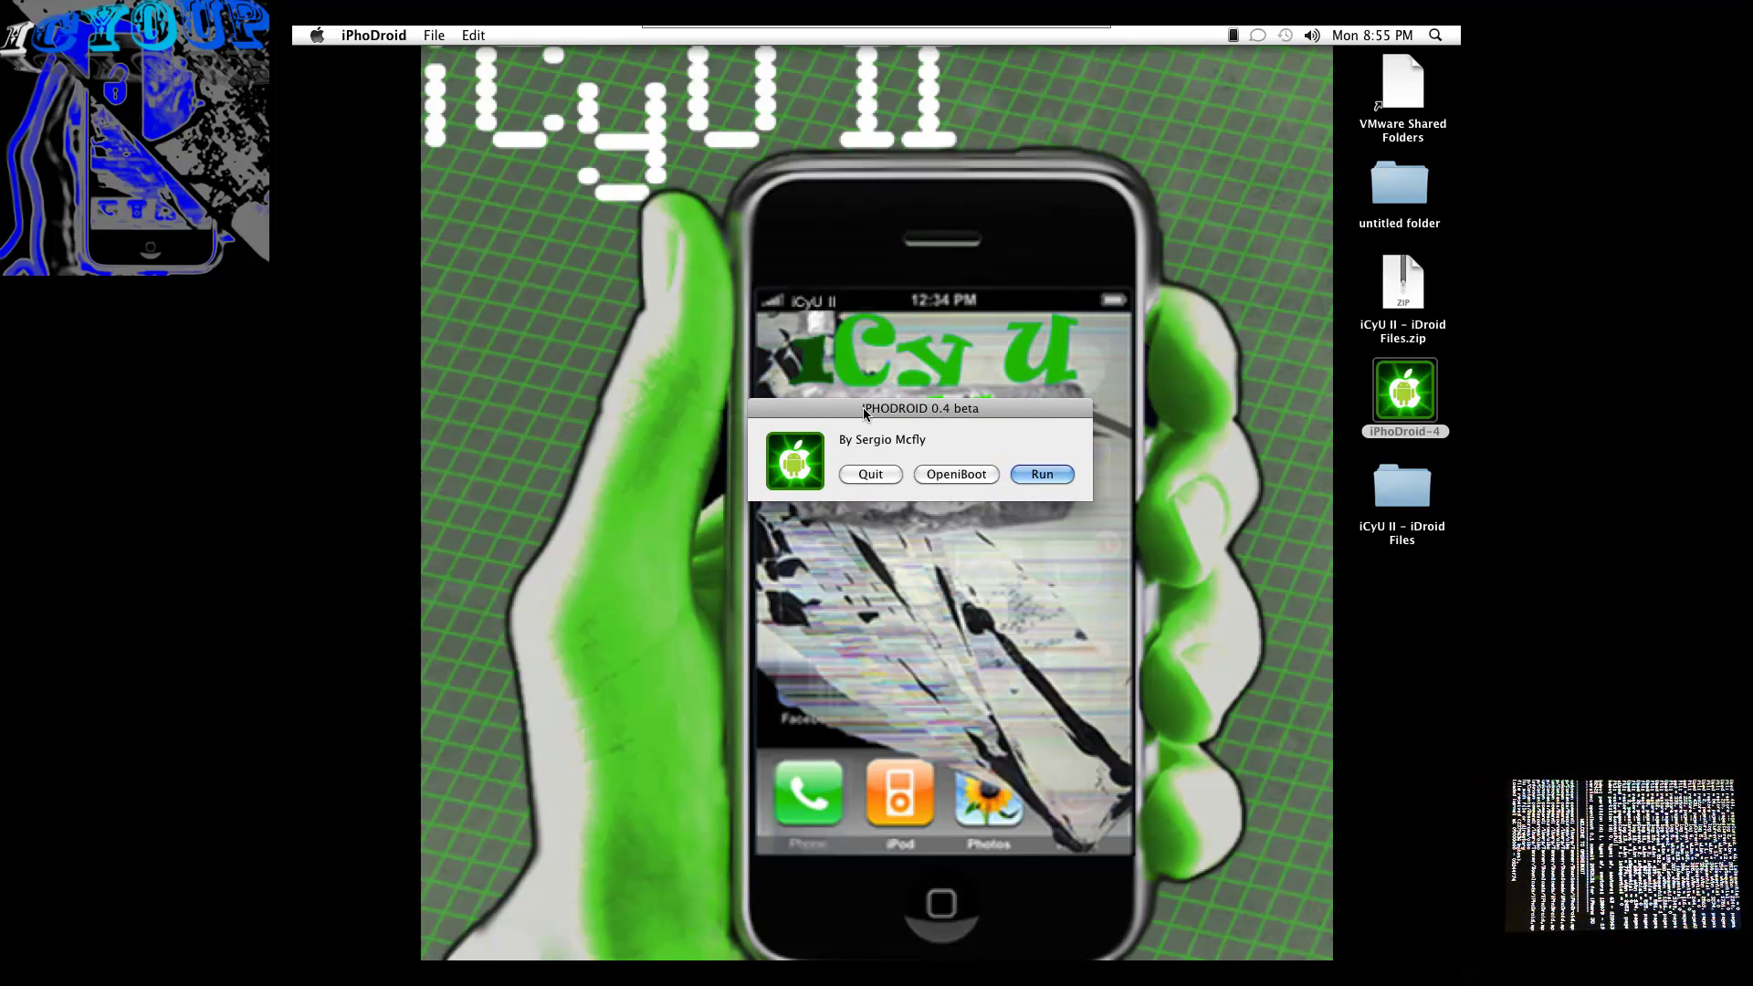
- Boot the iPhone through OpeniBoot and confirm in the Terminal to start loading iDroid
click(958, 475)
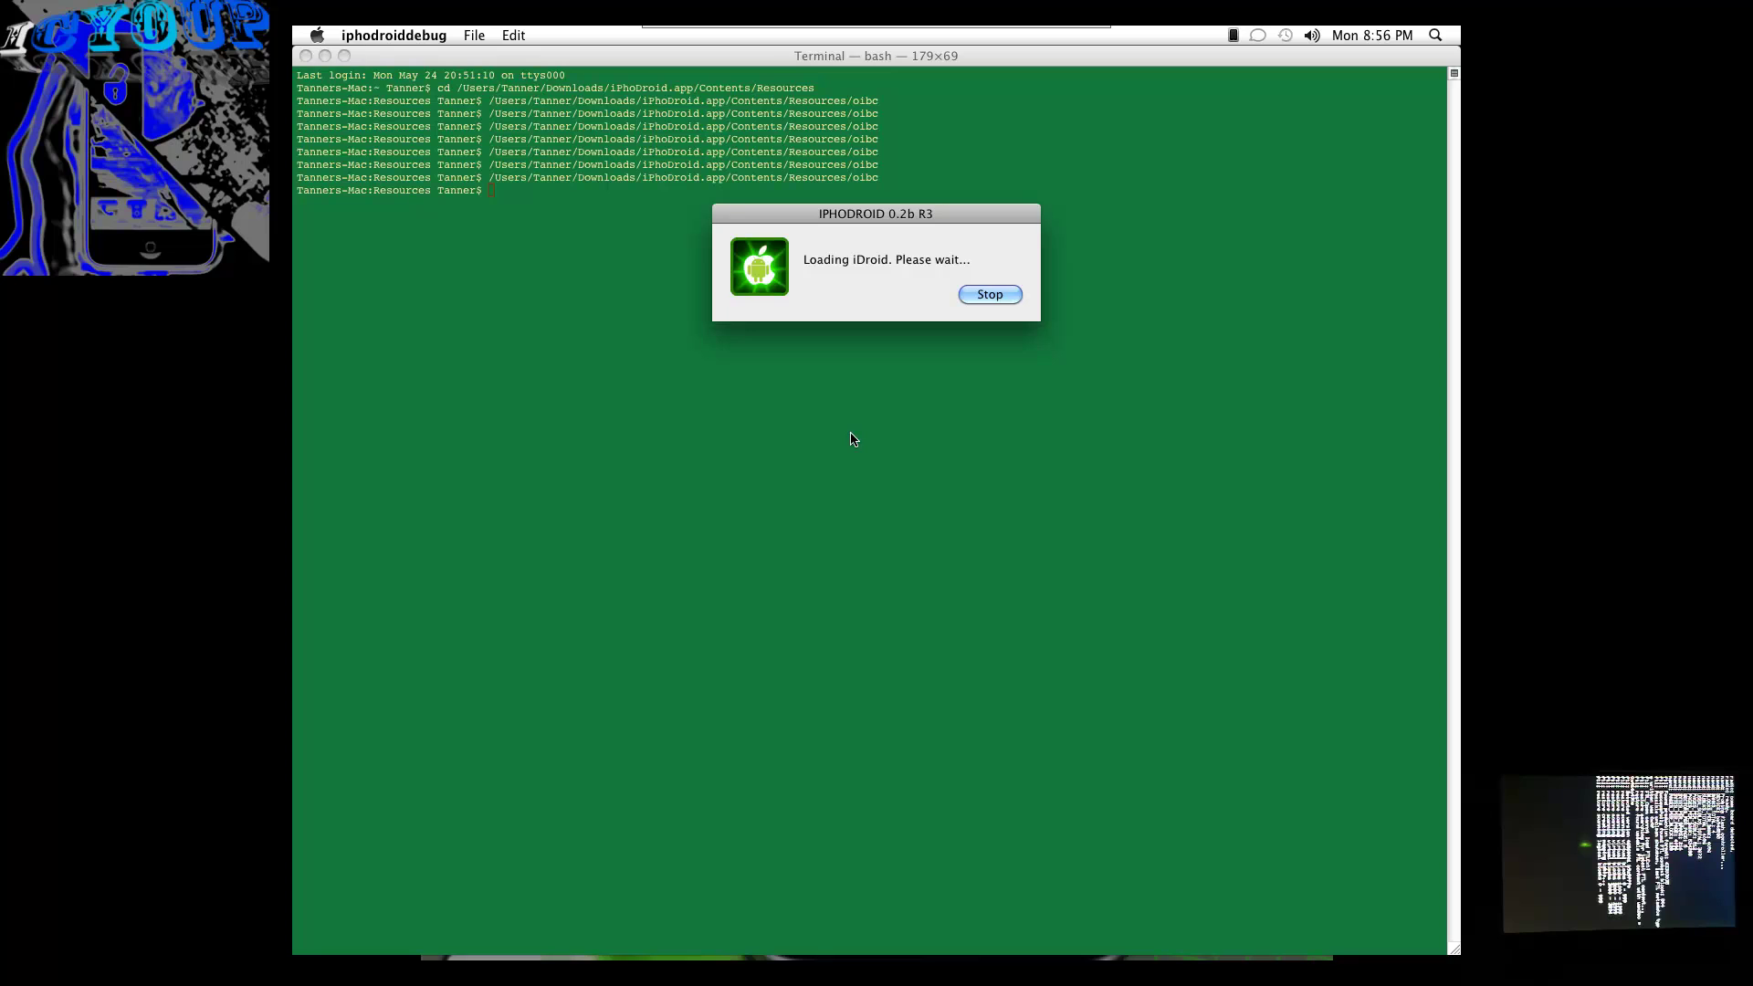
click(798, 441)
key(Return)
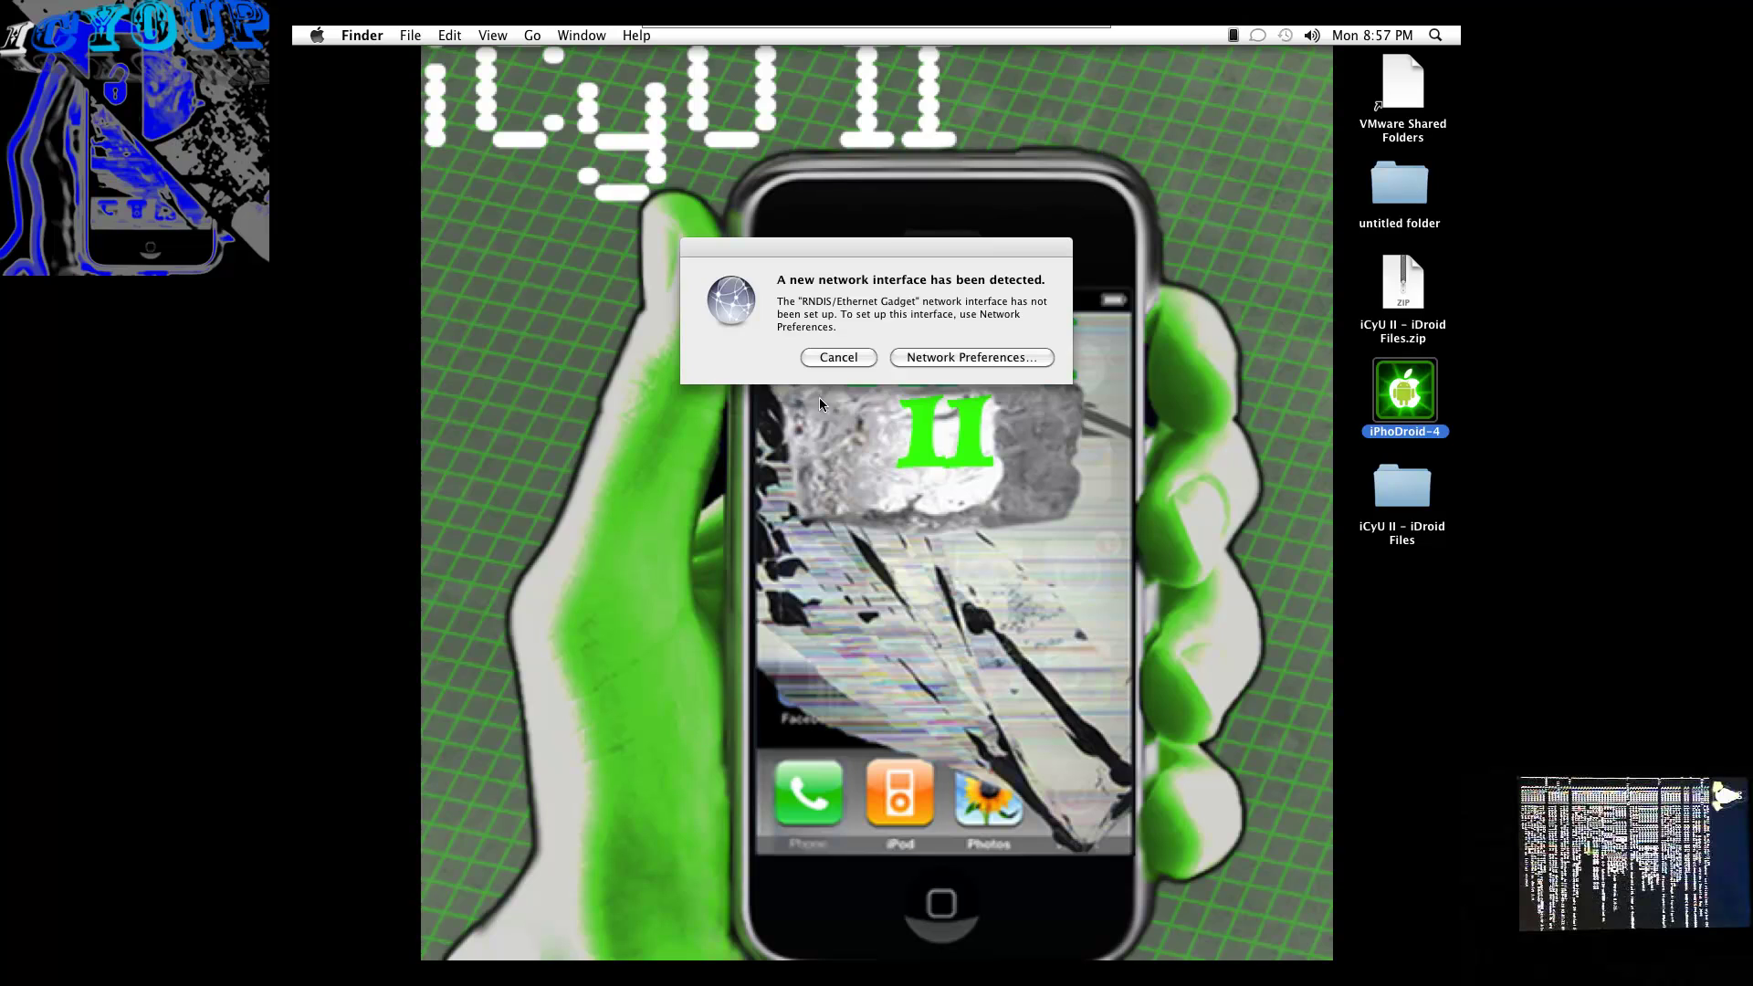
- Reposition the RNDIS/Ethernet Gadget network interface alert, then cancel it without setting it up
drag(827, 252, 771, 262)
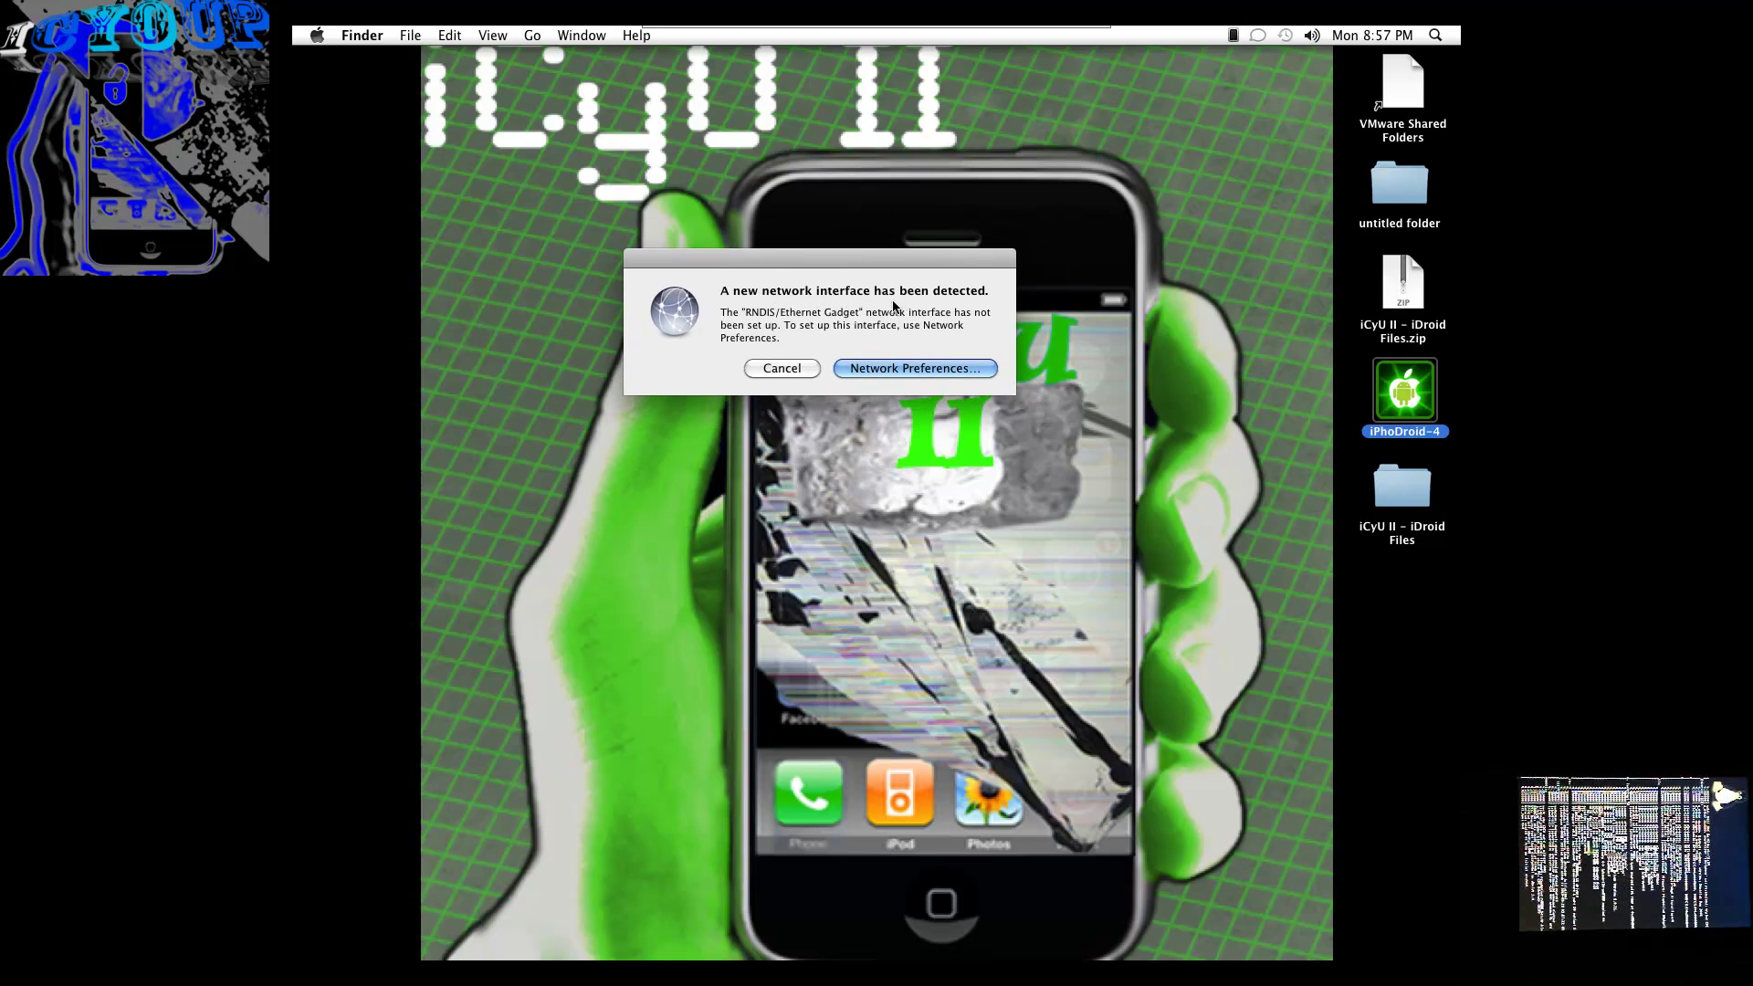
drag(789, 259, 806, 357)
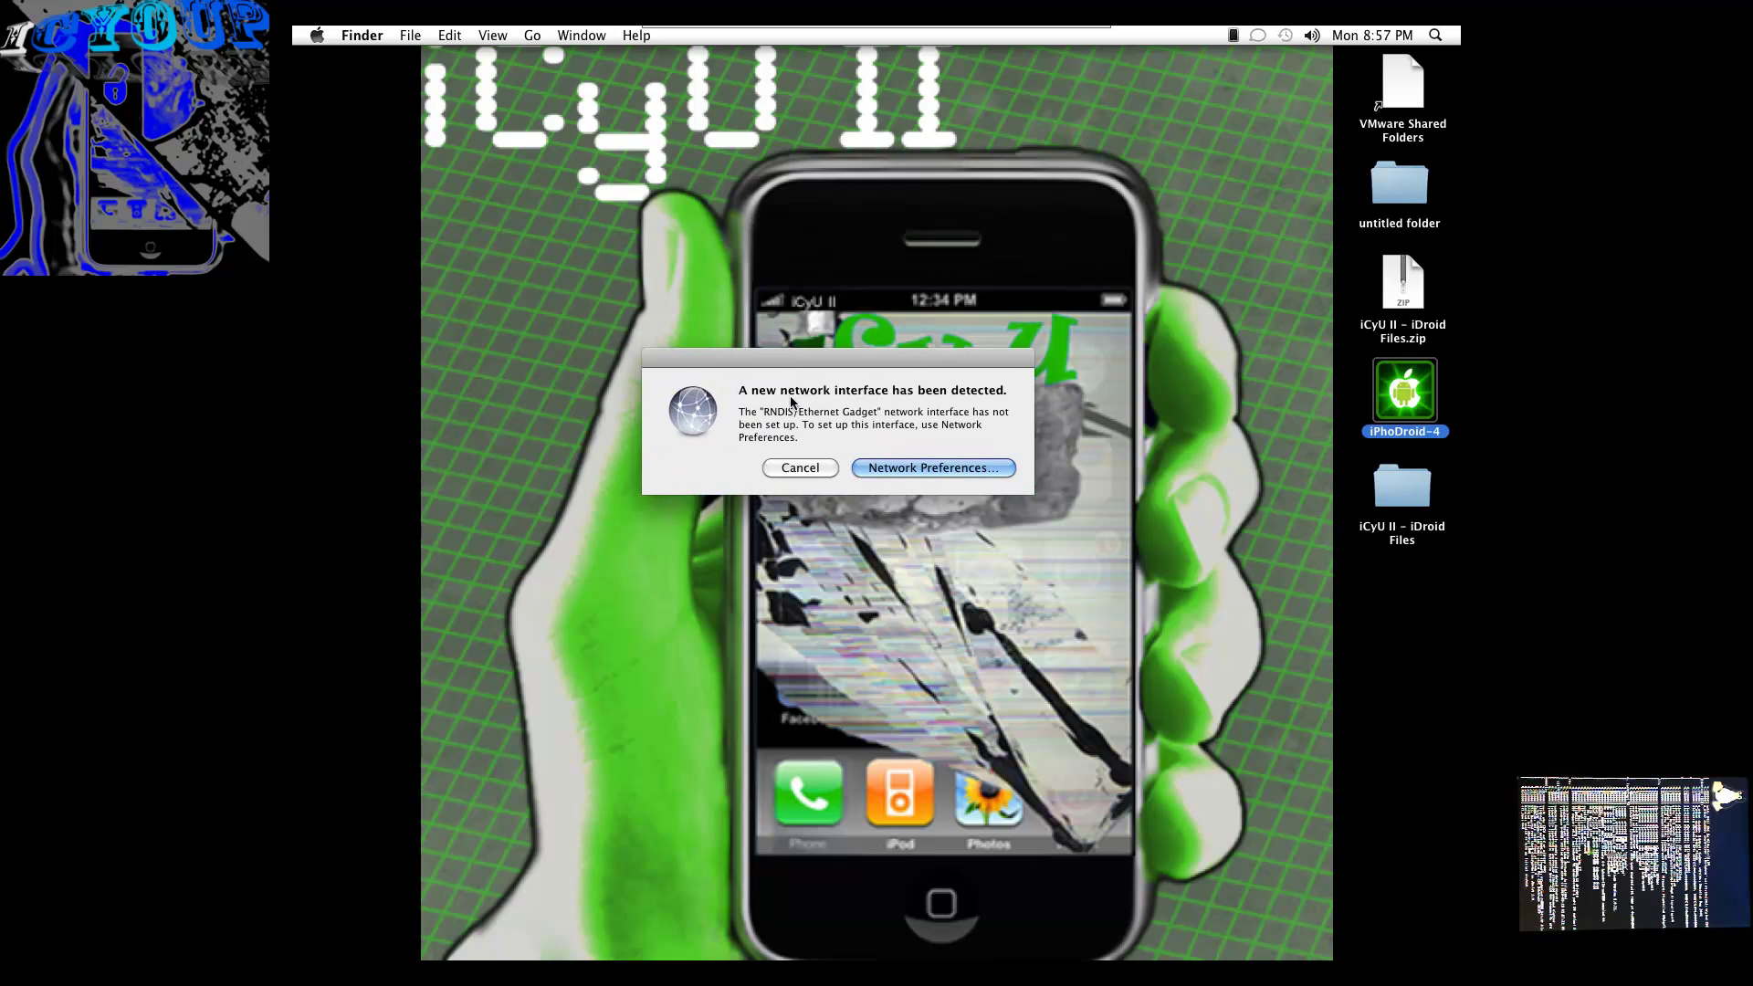
click(800, 469)
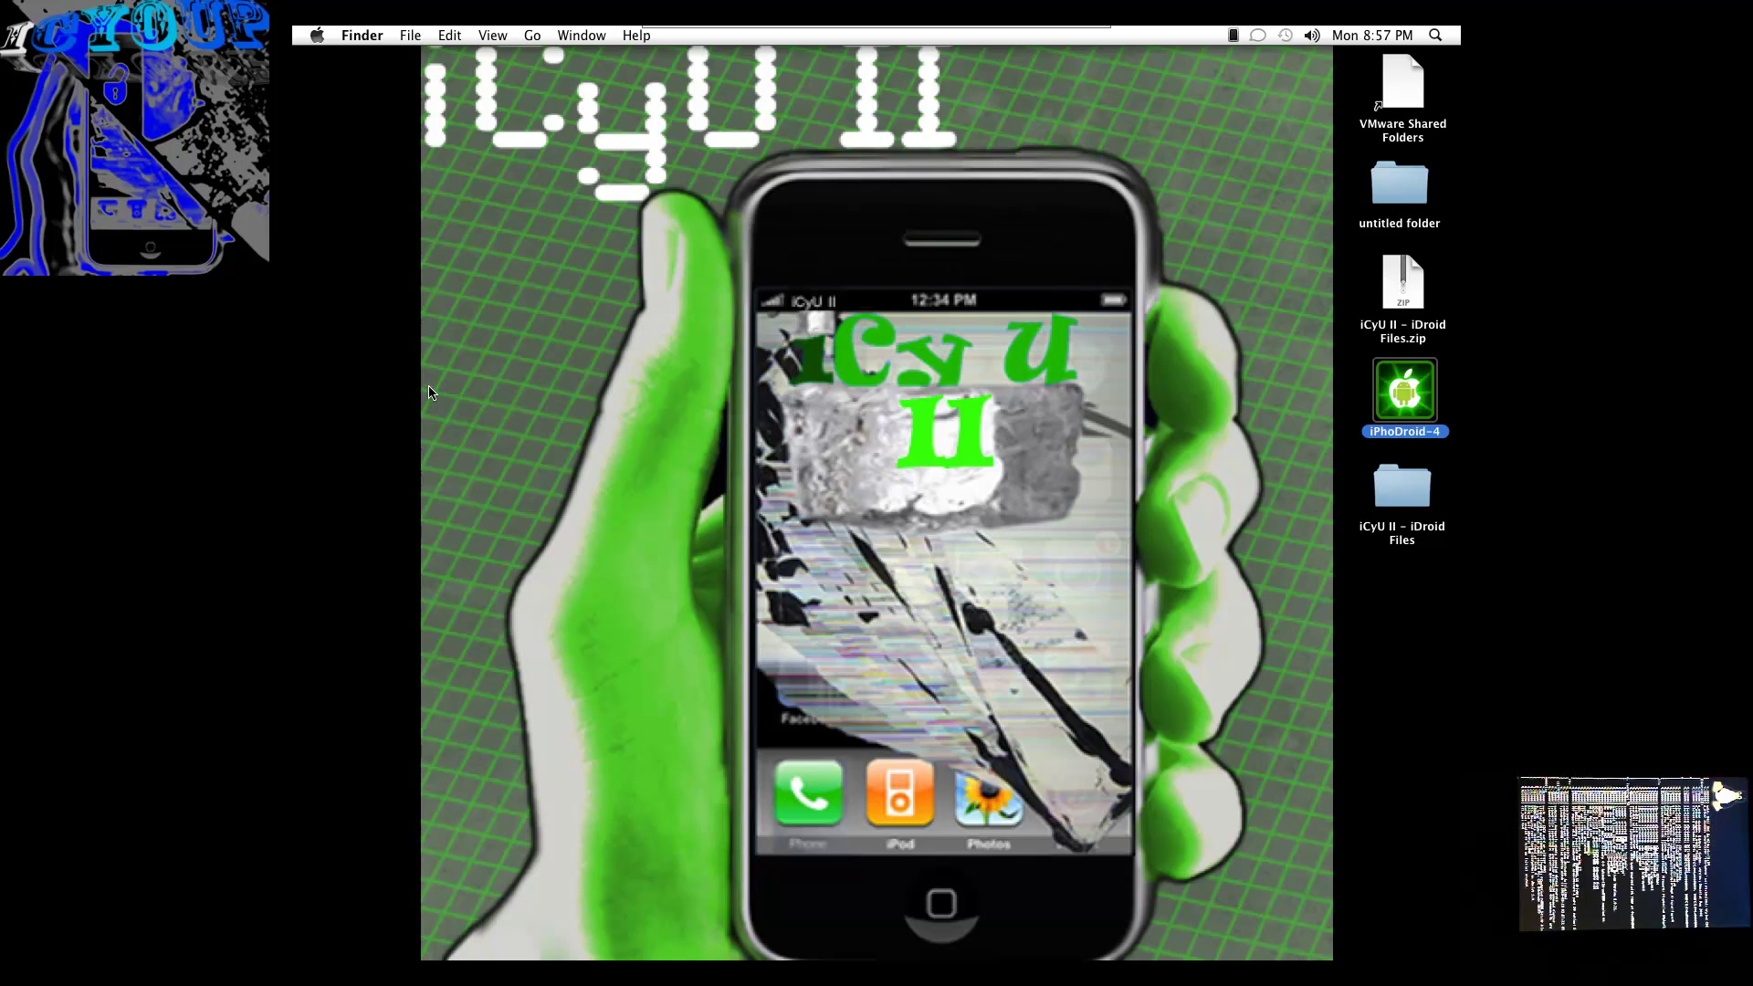